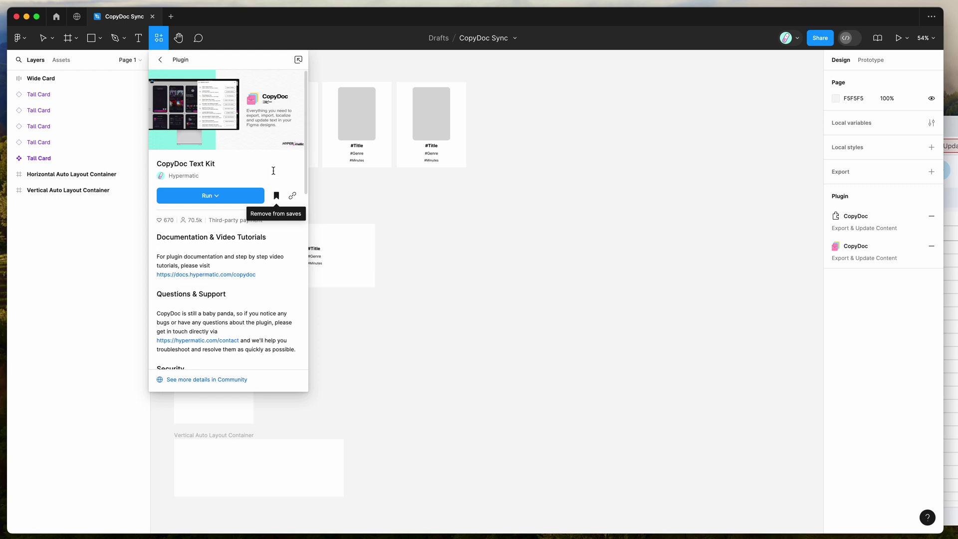
# Leave the plugin details and run the CopyDoc Text Kit plugin from the saved plugins.
pyautogui.click(493, 211)
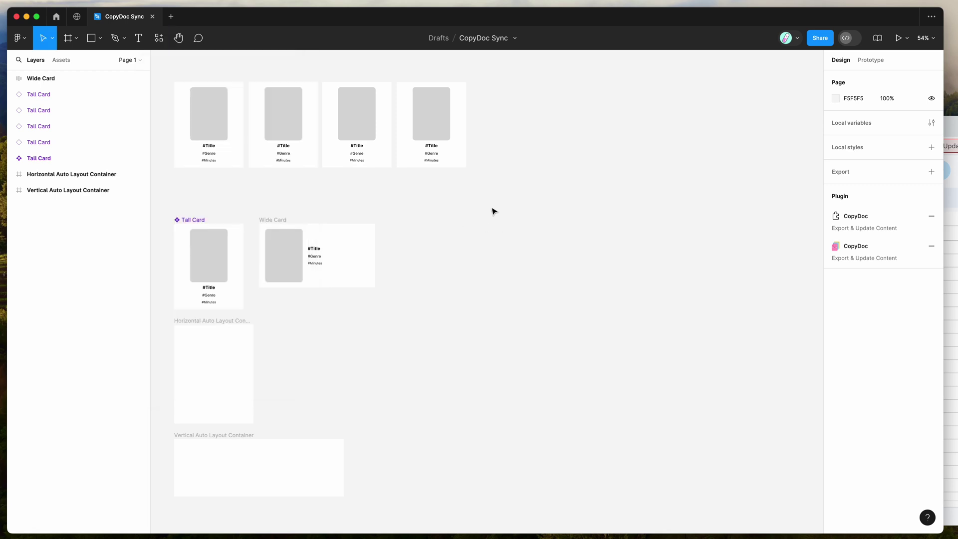
pyautogui.rightClick(458, 192)
pyautogui.moveTo(488, 277)
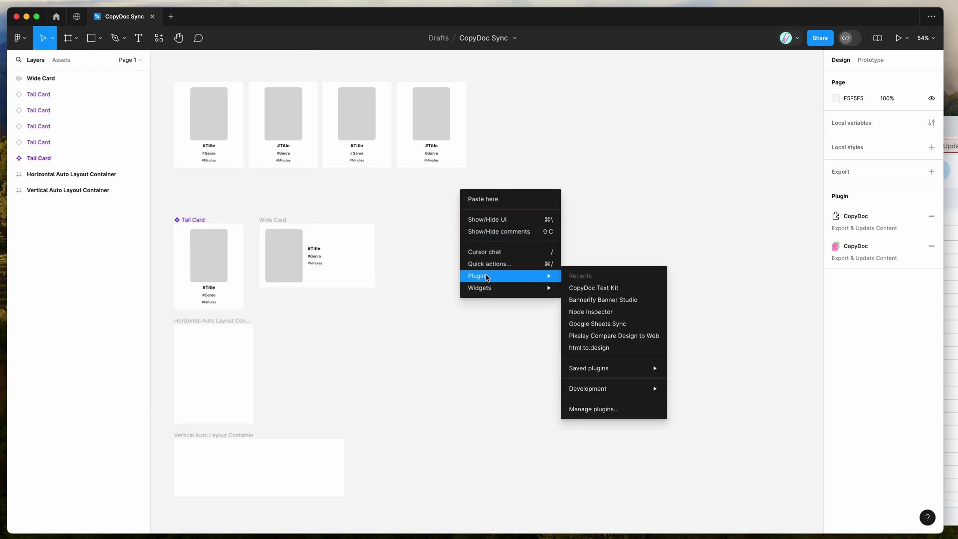
pyautogui.moveTo(600, 370)
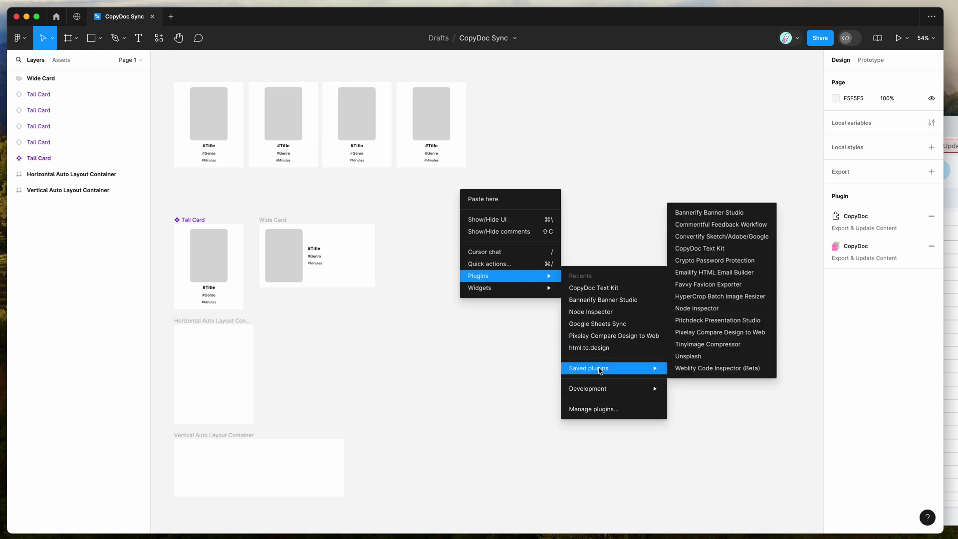
pyautogui.click(717, 250)
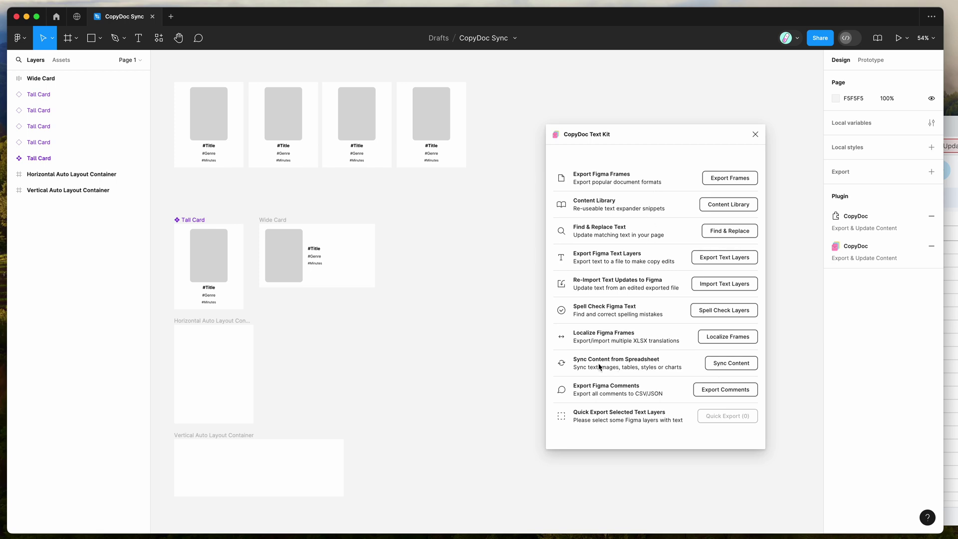
# Start Sync Content from Spreadsheet in CopyDoc with Sync from CSV/XLSX File as the content source.
pyautogui.click(716, 368)
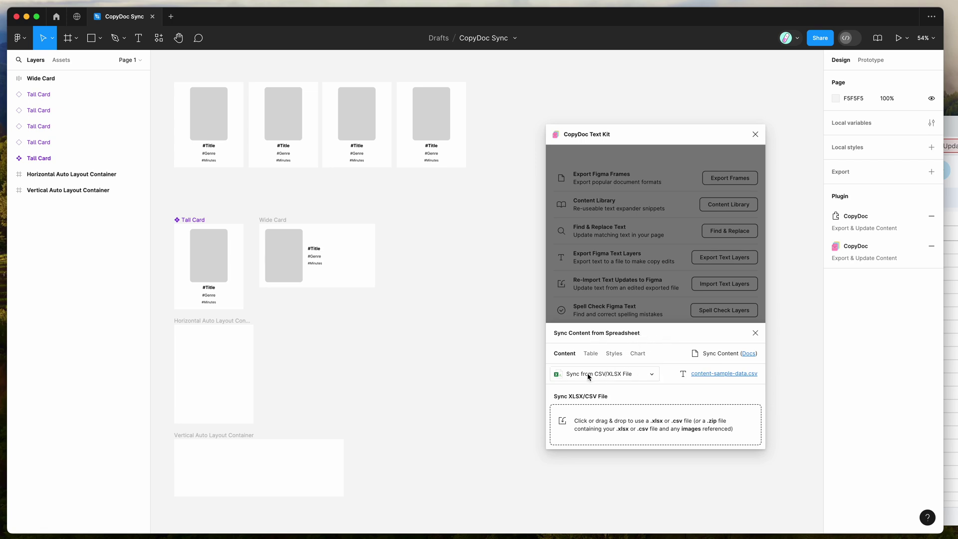
pyautogui.click(616, 378)
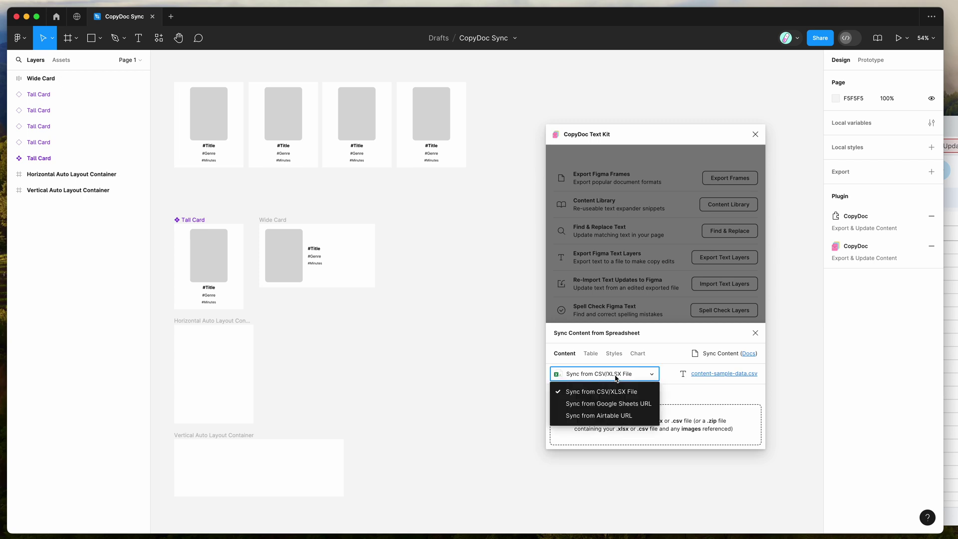
pyautogui.click(595, 395)
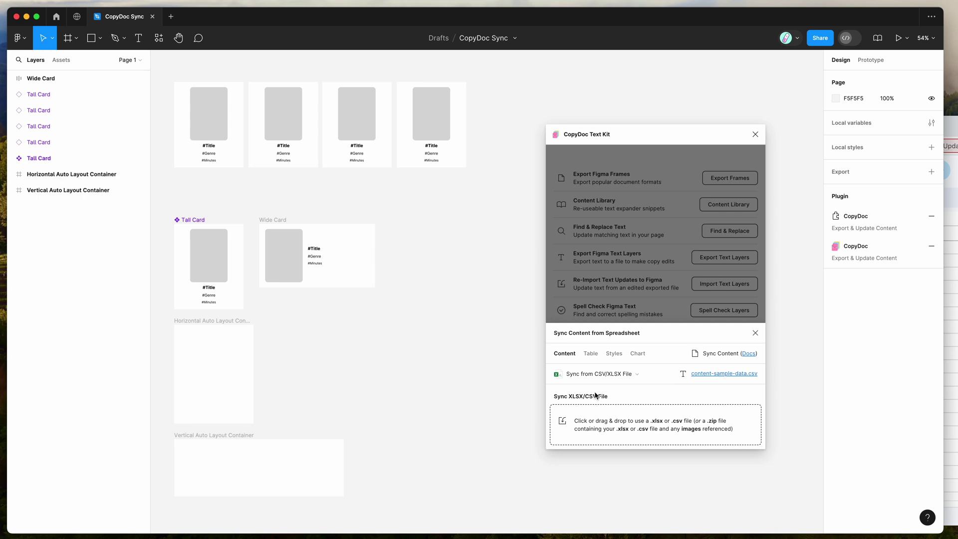
# Download the sample file content-sample-data.csv to the Desktop, replacing the existing copy.
pyautogui.click(713, 375)
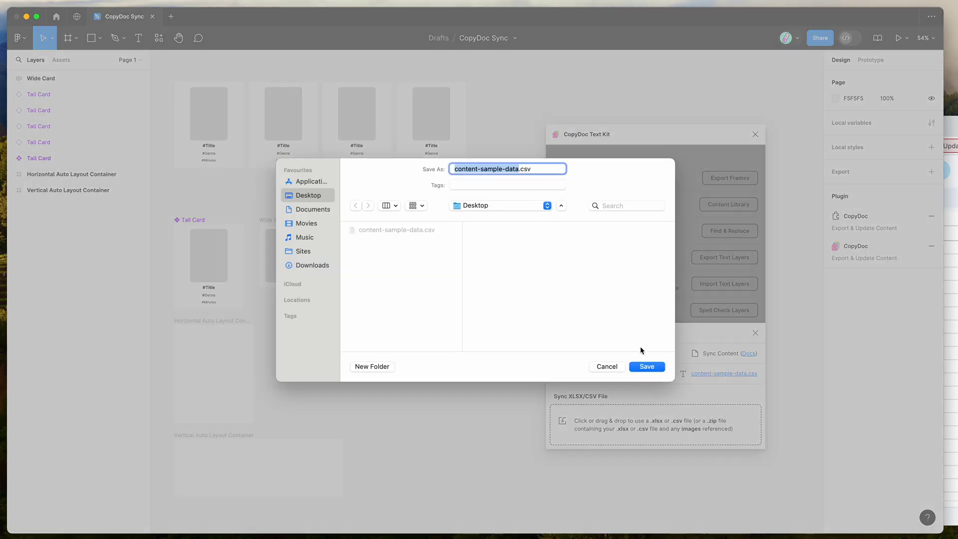
pyautogui.click(647, 368)
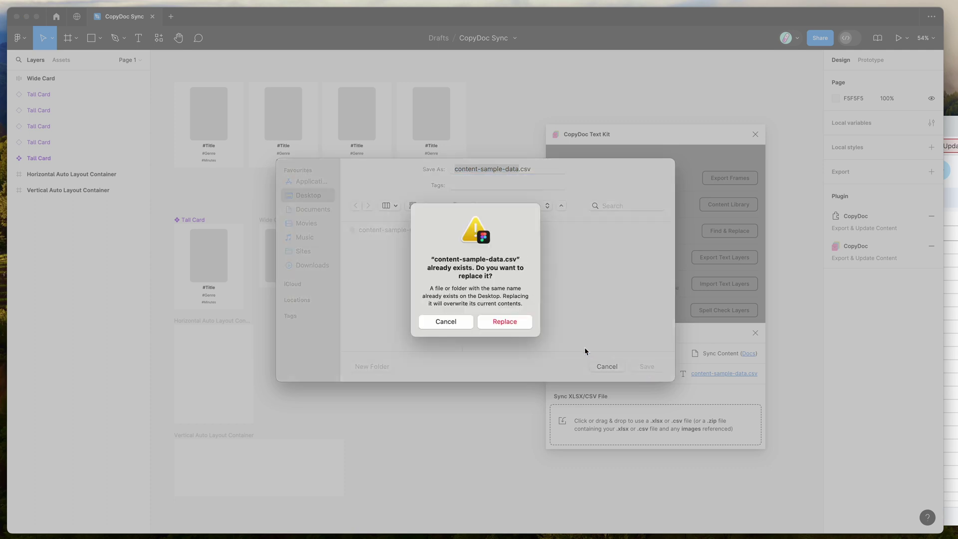
pyautogui.click(505, 322)
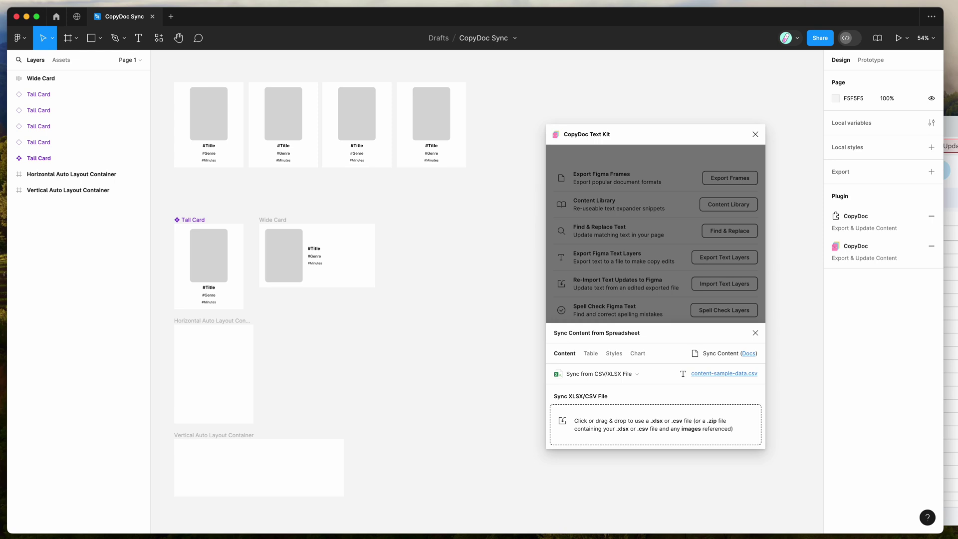
# Switch to Excel and examine the #Title, #Genre, #Minutes and #Poster column headers in content-sample-data.
pyautogui.press('super+Tab')
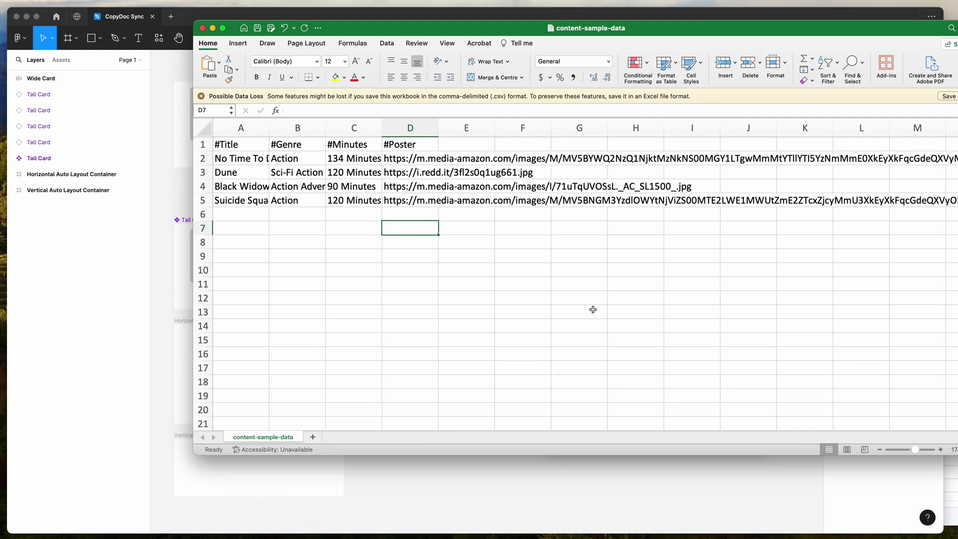
pyautogui.moveTo(375, 28); pyautogui.dragTo(452, 165)
pyautogui.click(320, 280)
pyautogui.click(371, 281)
pyautogui.click(425, 282)
pyautogui.click(482, 283)
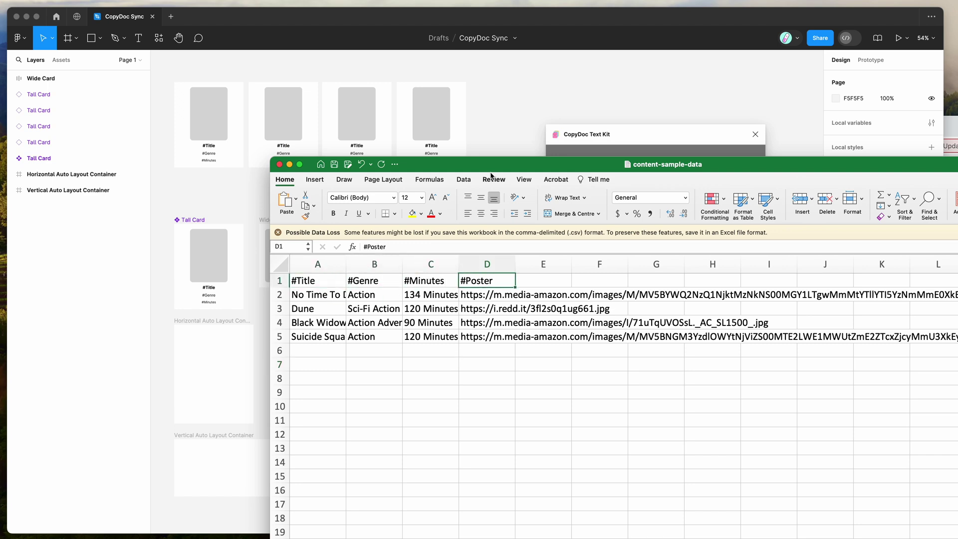
# Switch back to Figma and expand the main Tall Card component to read its layer names.
pyautogui.click(493, 134)
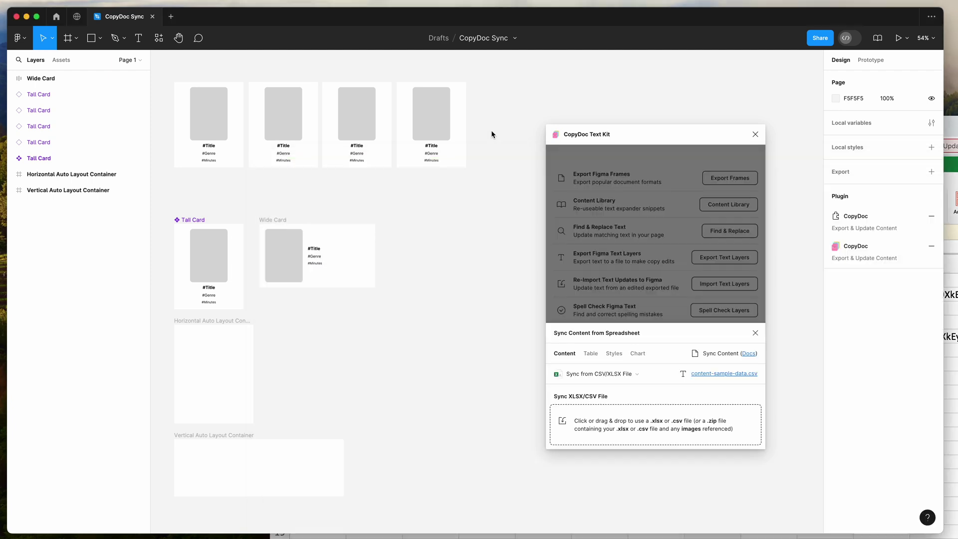
pyautogui.scroll(5, 419, 176)
pyautogui.scroll(5, 419, 177)
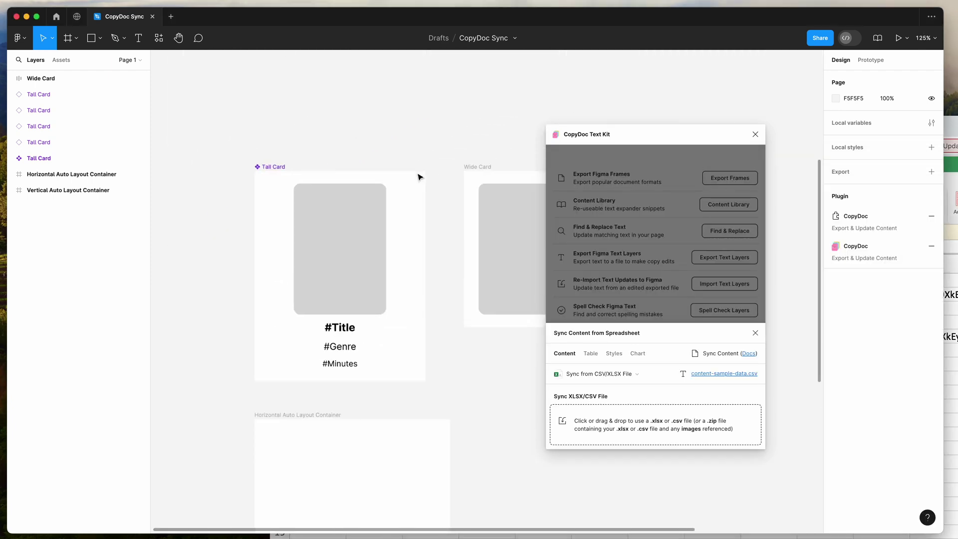
pyautogui.click(261, 149)
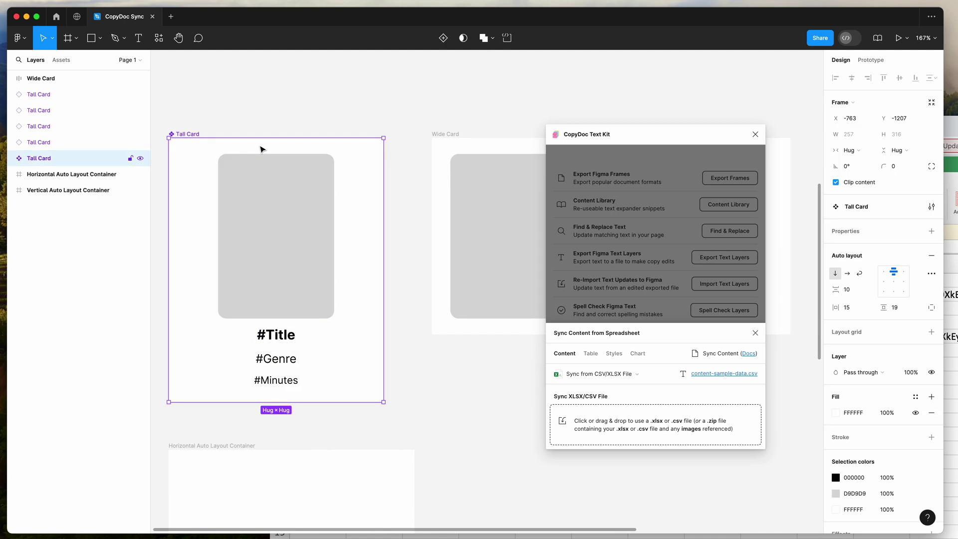
pyautogui.click(10, 159)
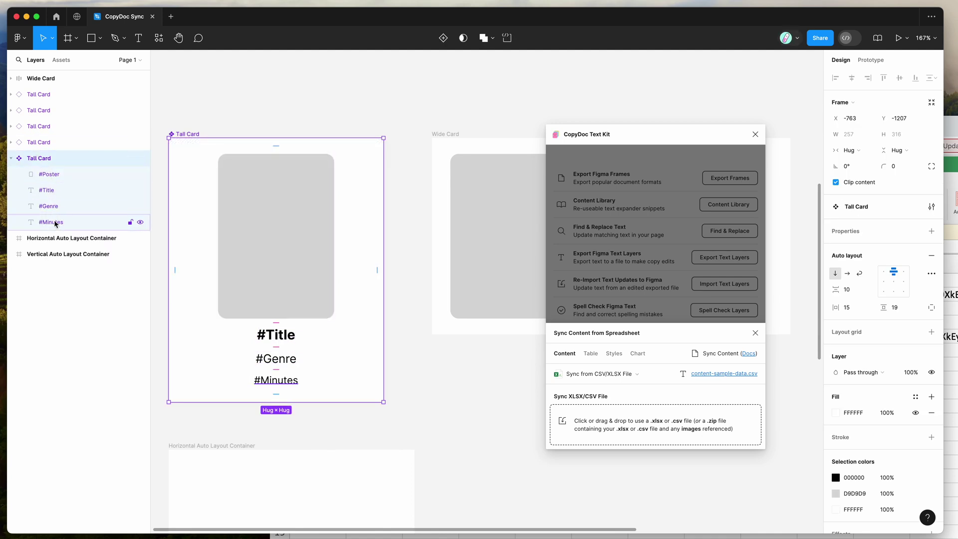
# Switch to Excel and compare the spreadsheet's header row with the Tall Card layers, placing the window beside the card.
pyautogui.press('super+Tab')
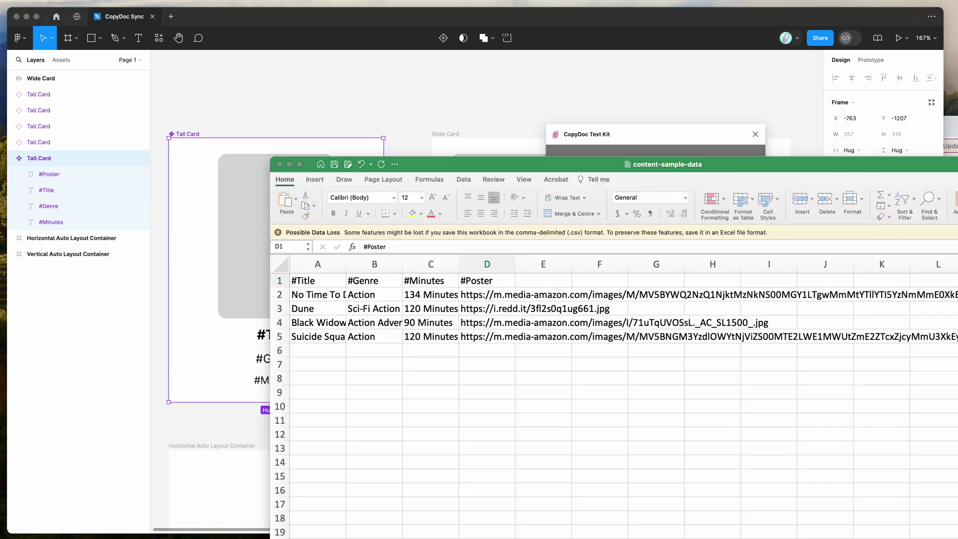
pyautogui.click(279, 280)
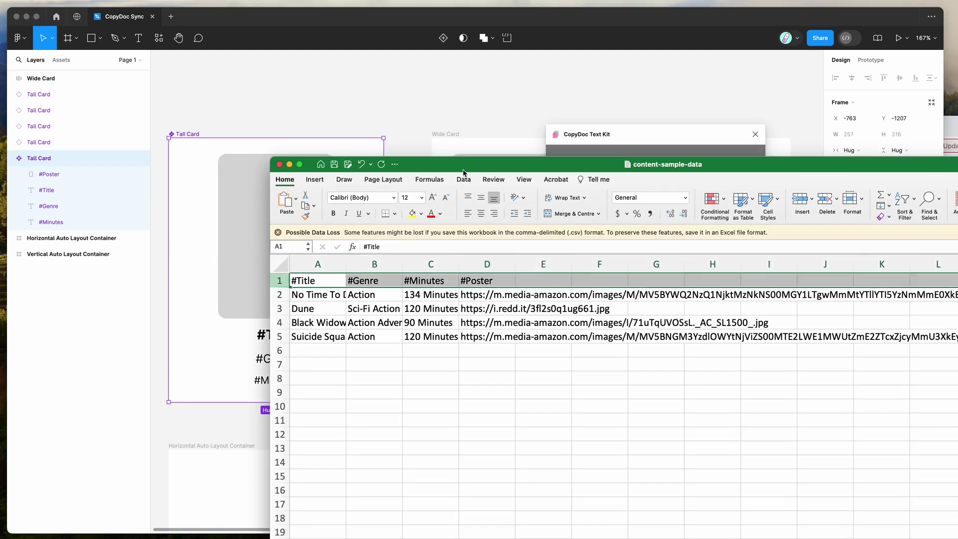
pyautogui.moveTo(463, 170); pyautogui.dragTo(631, 151)
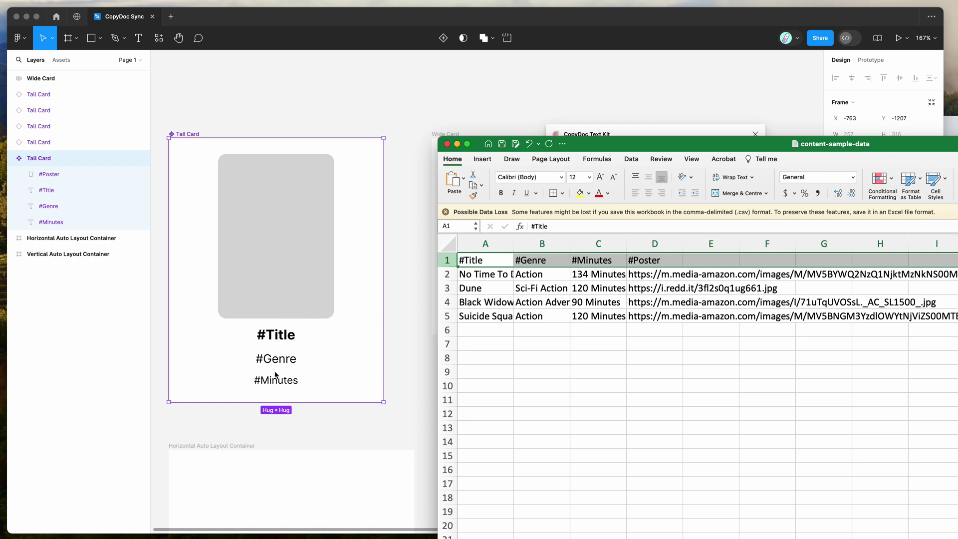
pyautogui.click(647, 260)
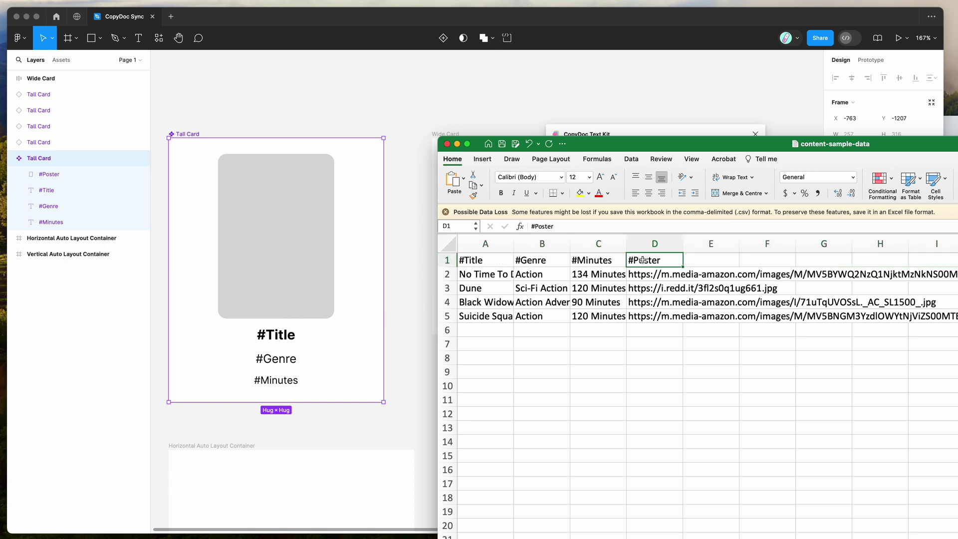
# Return to Figma, inspect the #Poster rectangle in the Tall Card component, and clear the selection.
pyautogui.click(284, 246)
pyautogui.click(269, 242)
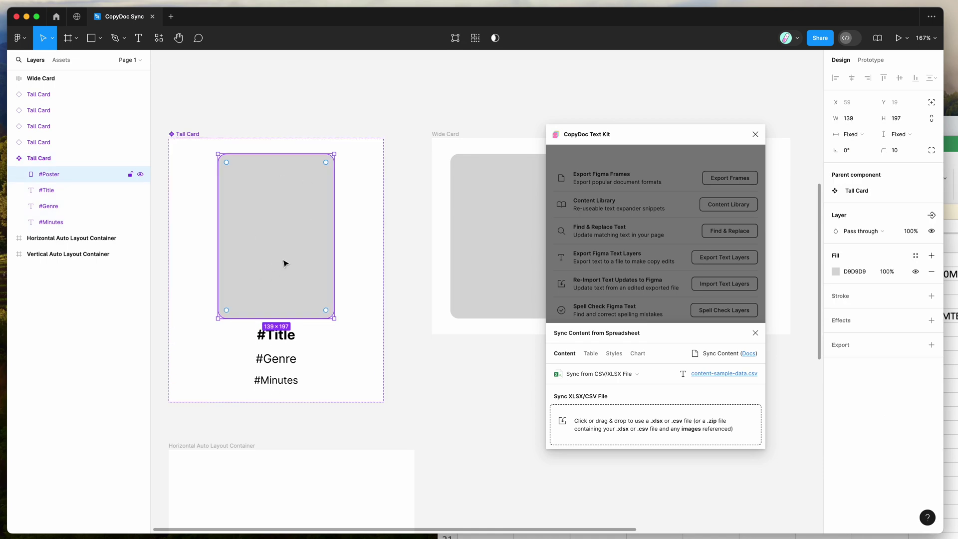
pyautogui.hscroll(2, 283, 240)
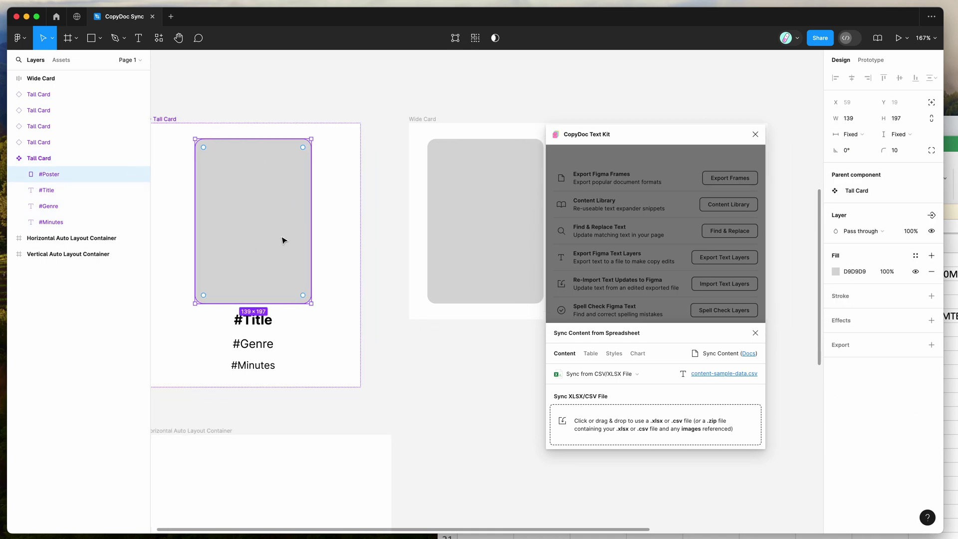
pyautogui.scroll(-3, 283, 239)
pyautogui.scroll(-3, 368, 257)
pyautogui.scroll(5, 367, 257)
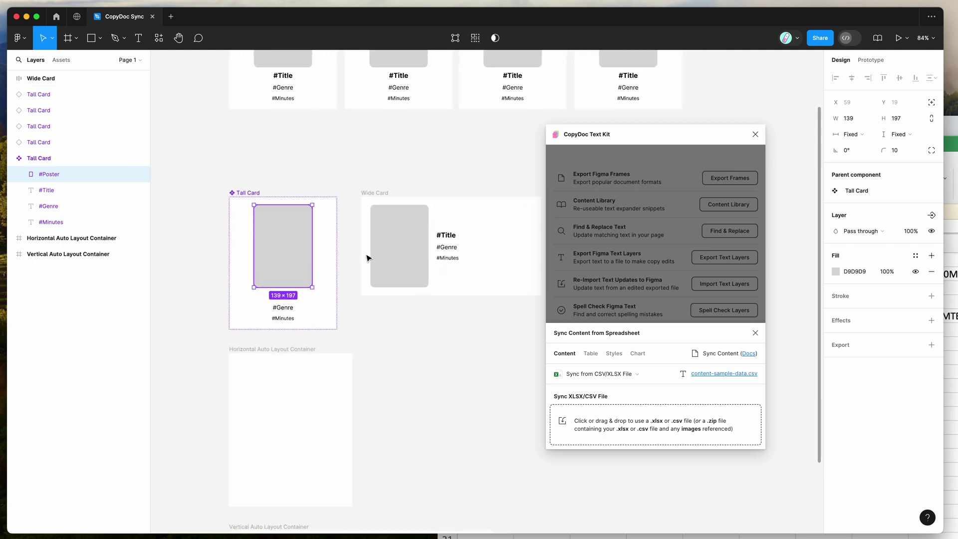
pyautogui.scroll(-4, 367, 257)
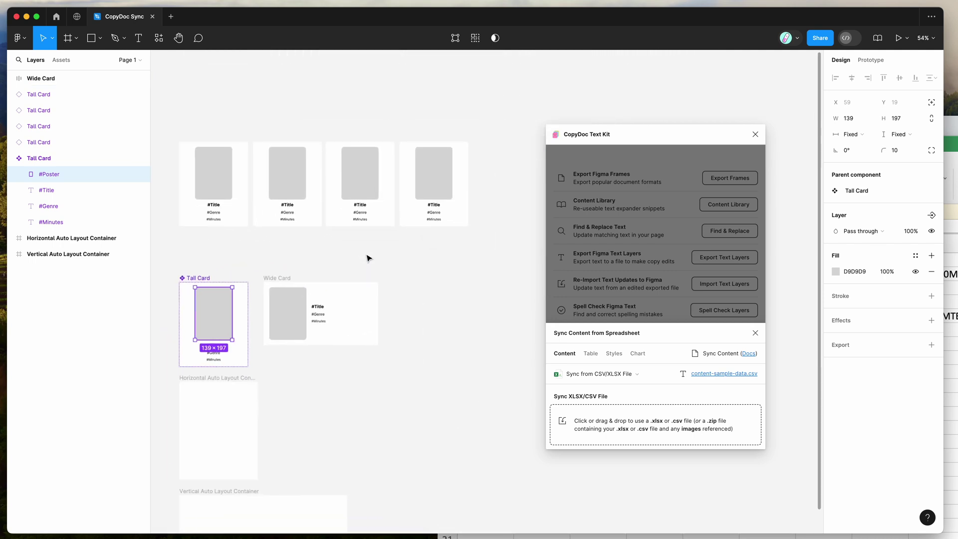
pyautogui.click(367, 257)
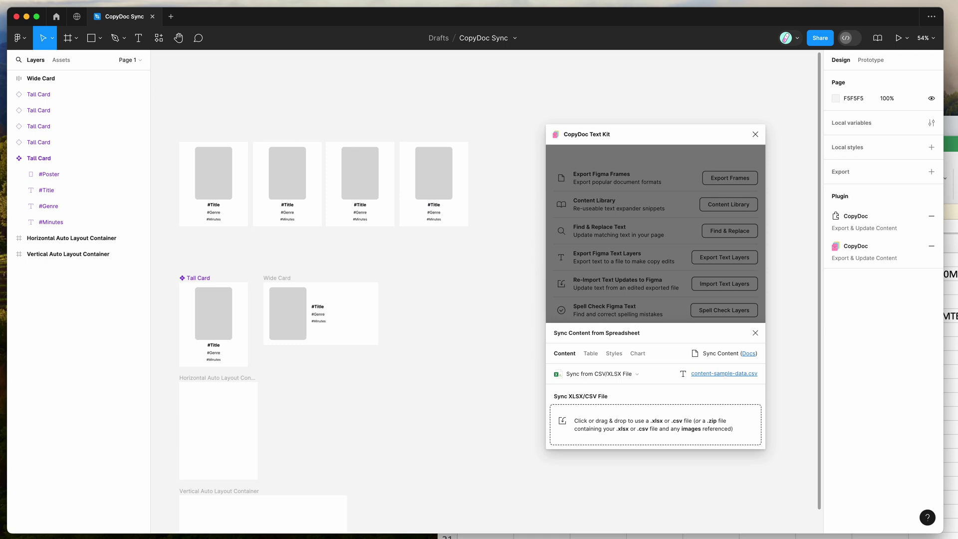
# Load content-sample-data.csv into the spreadsheet sync and check its rows against the file in Excel.
pyautogui.moveTo(948, 120); pyautogui.dragTo(630, 423)
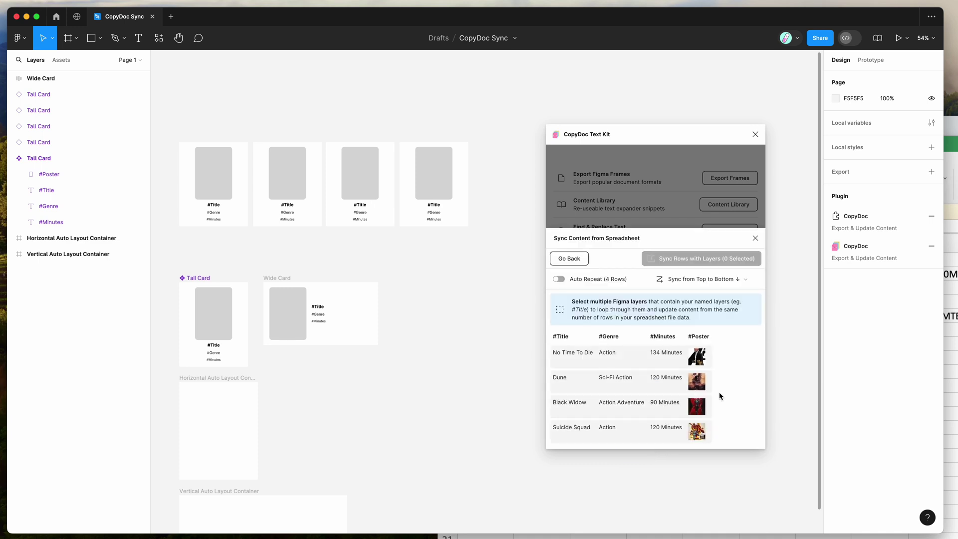
pyautogui.click(942, 393)
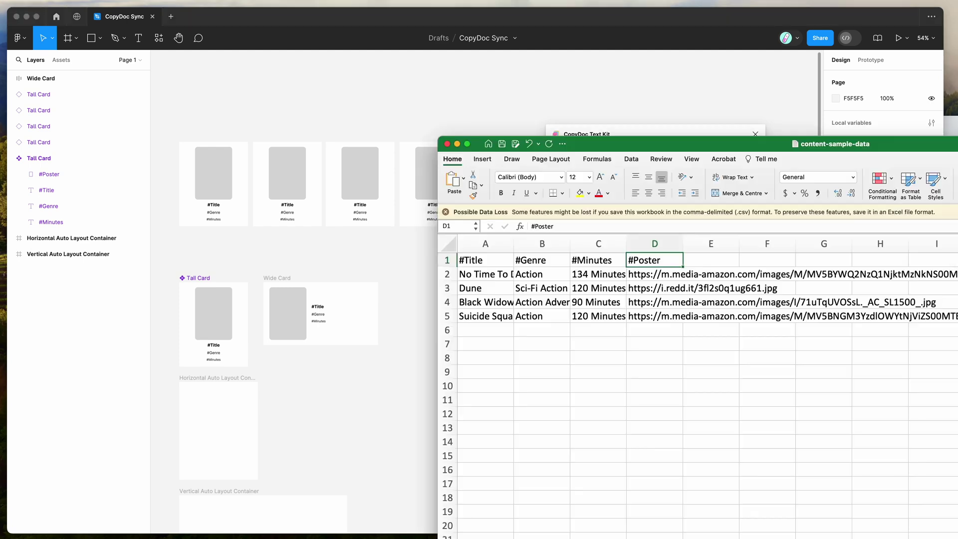
pyautogui.click(668, 21)
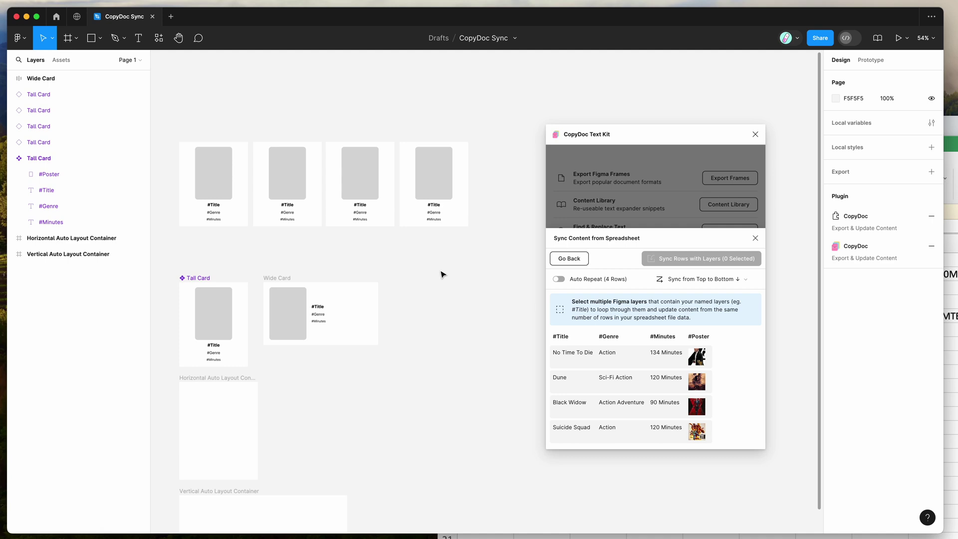
# Select the four Tall Card instances in the upper row and sync the spreadsheet rows with them.
pyautogui.click(243, 170)
pyautogui.keyDown('shift'); pyautogui.click(293, 169); pyautogui.keyUp('shift')
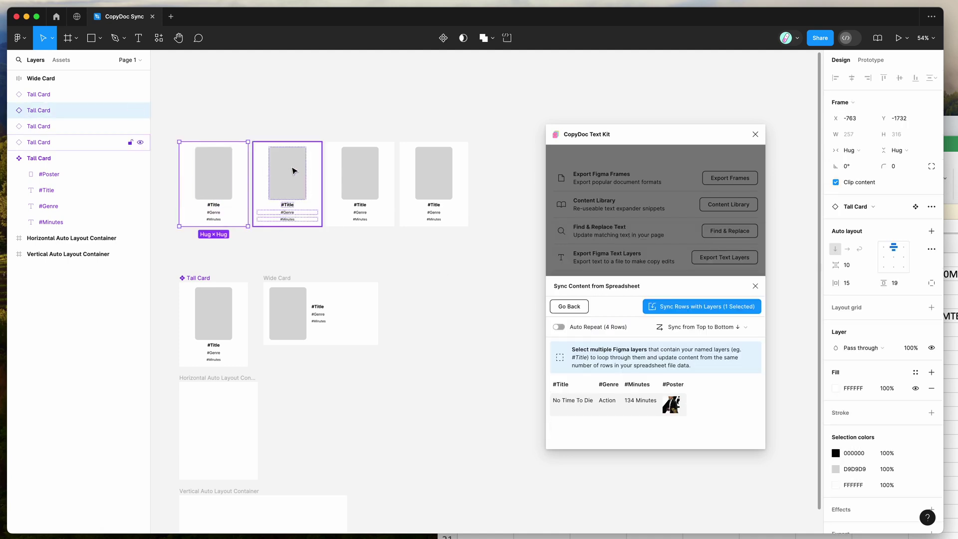
pyautogui.keyDown('shift'); pyautogui.click(363, 176); pyautogui.keyUp('shift')
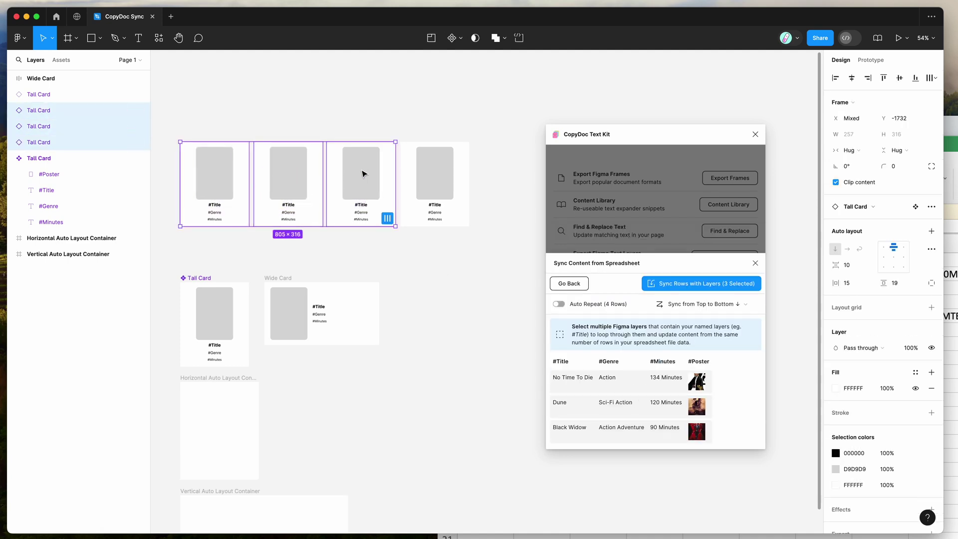
pyautogui.hscroll(-2, 365, 175)
pyautogui.keyDown('shift'); pyautogui.click(476, 176); pyautogui.keyUp('shift')
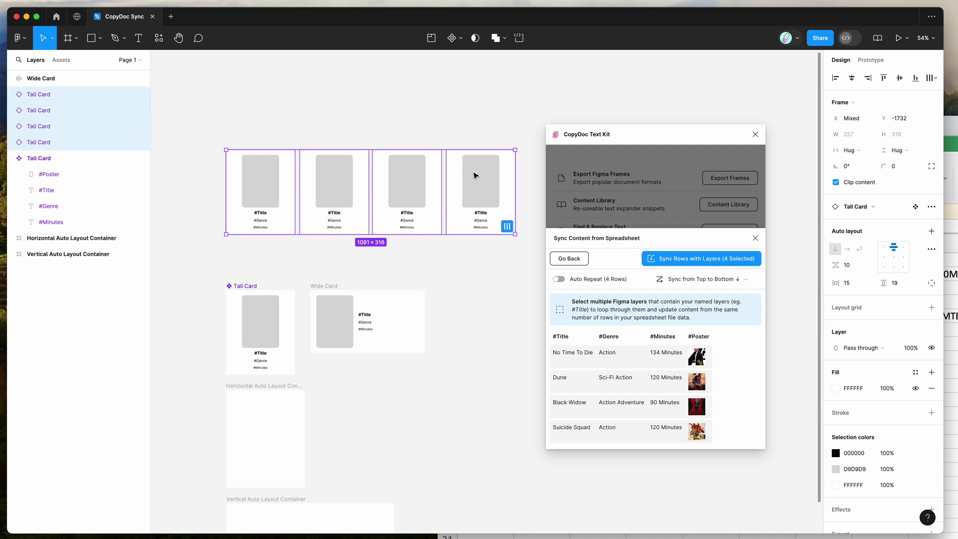
pyautogui.scroll(5, 473, 178)
pyautogui.hscroll(1, 371, 196)
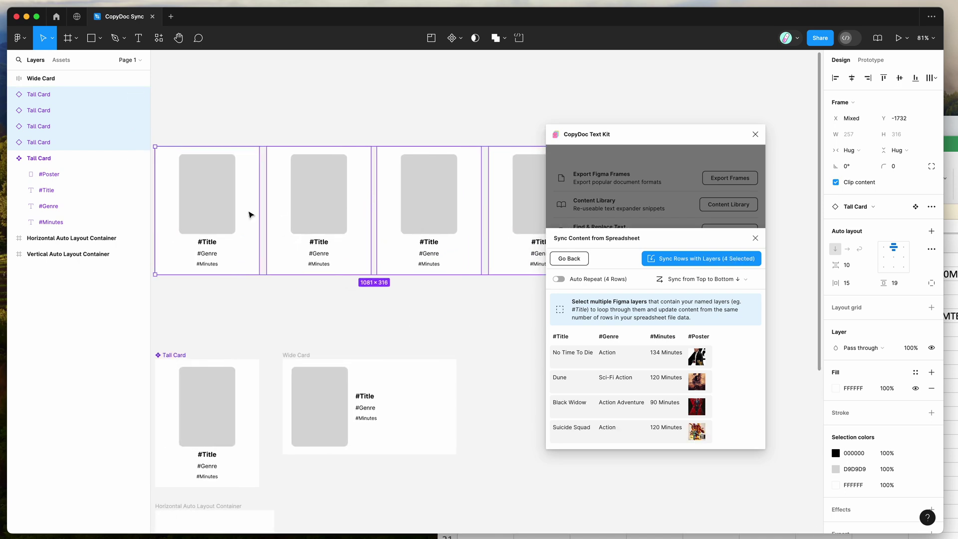
pyautogui.hscroll(2, 279, 221)
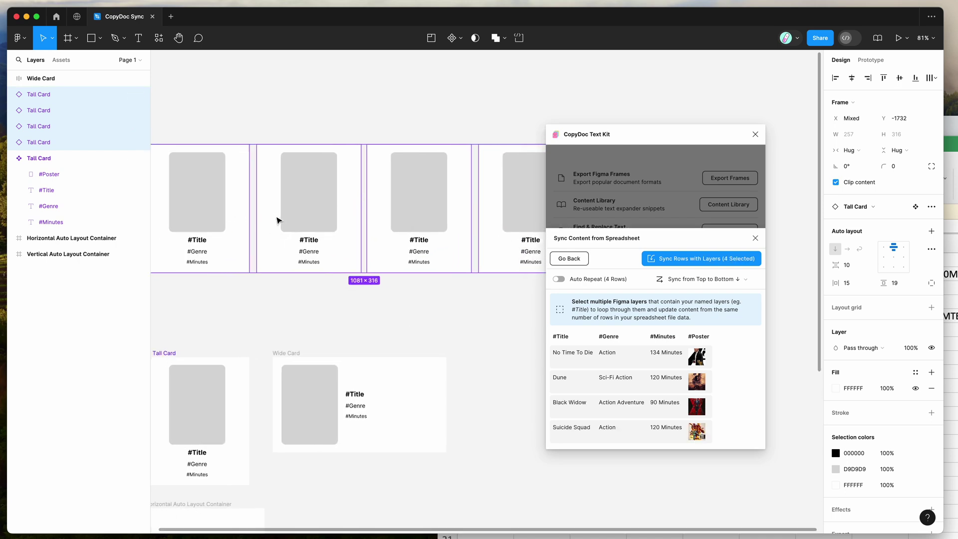
pyautogui.click(681, 261)
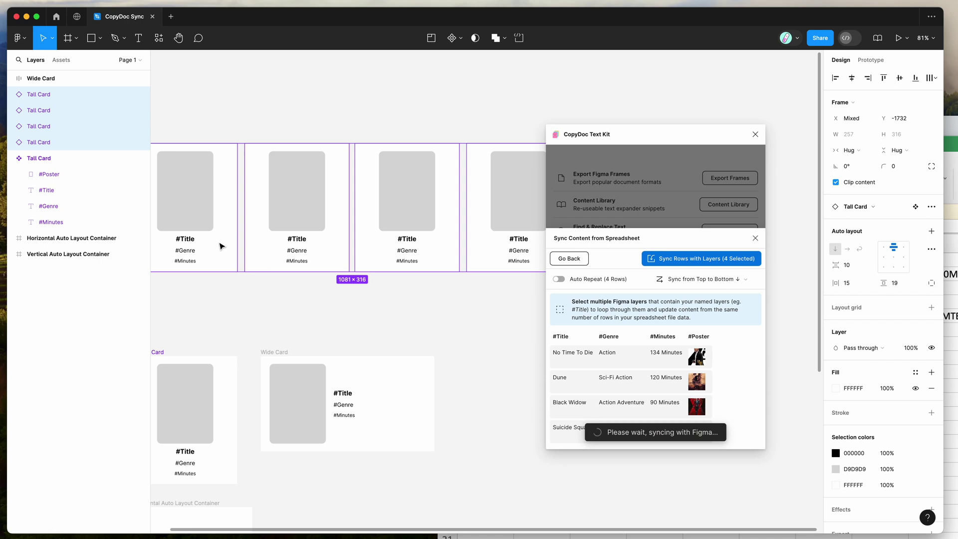
# Clear the card selection and inspect the synced content of the first two Tall Card instances.
pyautogui.click(400, 309)
pyautogui.click(205, 200)
pyautogui.click(316, 199)
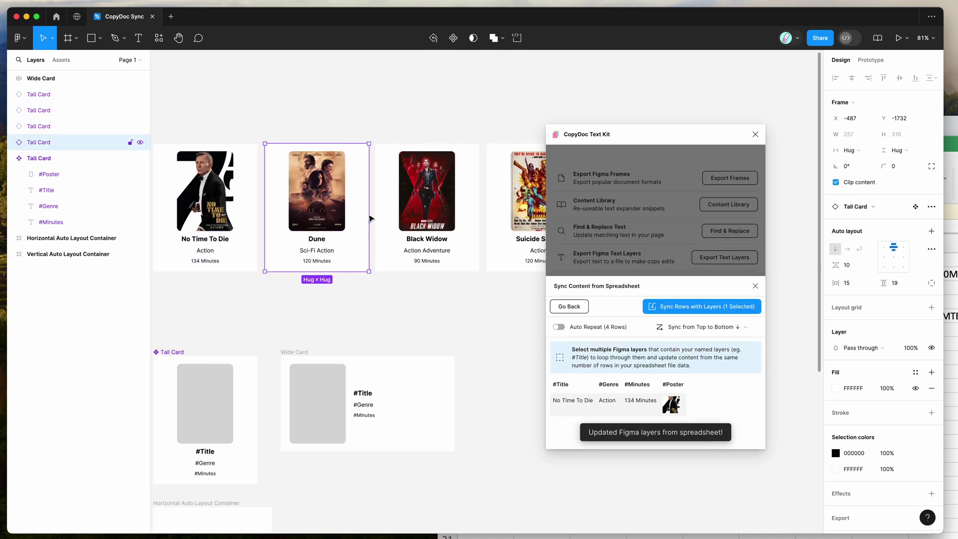
# Inspect the synced Black Widow, Suicide Squad and Dune cards in the row of Tall Card instances.
pyautogui.click(418, 215)
pyautogui.hscroll(3, 418, 215)
pyautogui.click(473, 213)
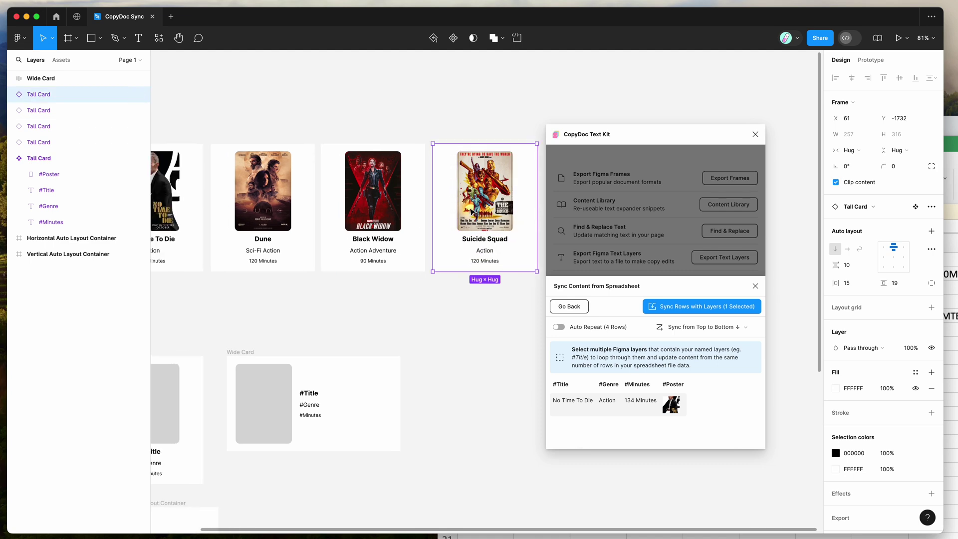
pyautogui.scroll(-3, 472, 213)
pyautogui.scroll(4, 405, 208)
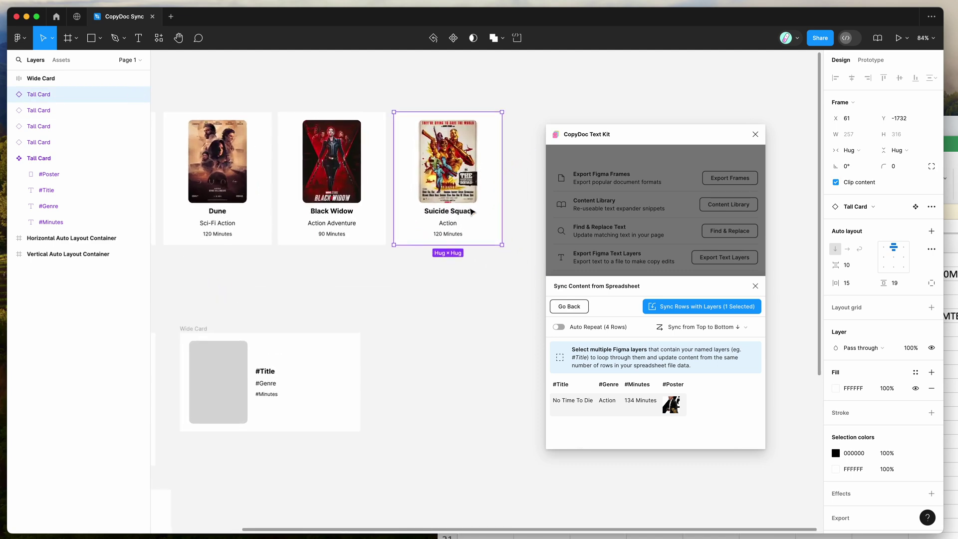
pyautogui.click(405, 208)
pyautogui.click(260, 205)
pyautogui.scroll(-3, 291, 202)
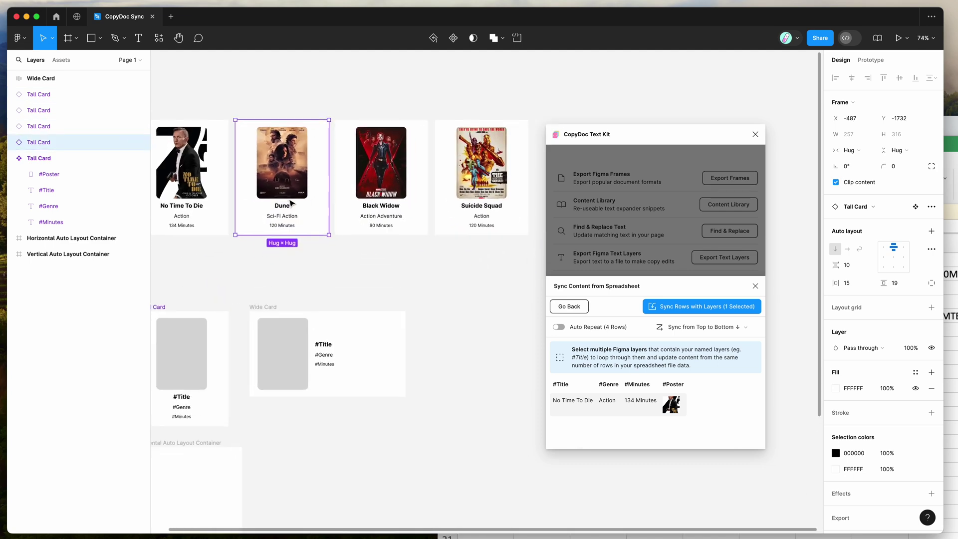
pyautogui.hscroll(-1, 291, 202)
pyautogui.scroll(1, 291, 202)
pyautogui.scroll(-3, 292, 203)
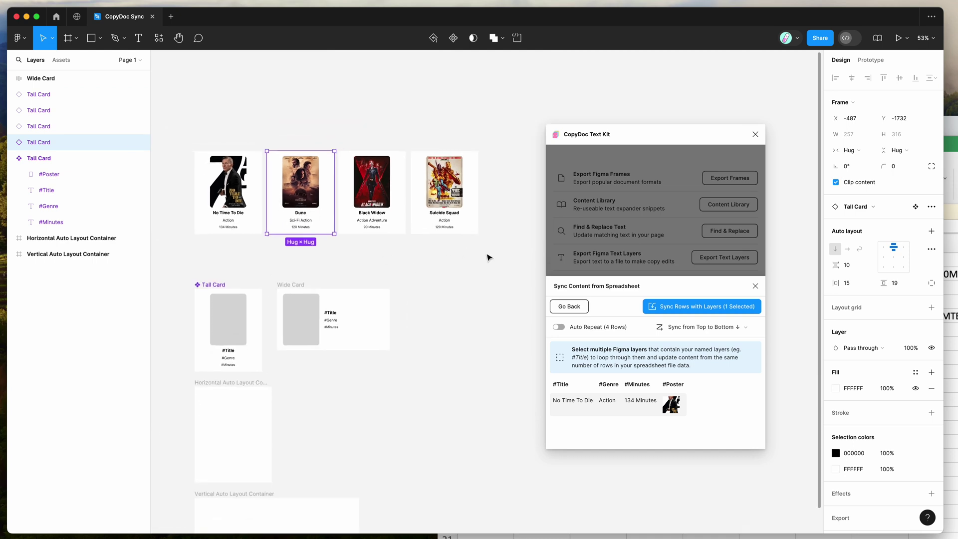
# Select all four synced Tall Card instances and delete them.
pyautogui.click(488, 257)
pyautogui.moveTo(494, 252); pyautogui.dragTo(180, 139)
pyautogui.press('Delete')
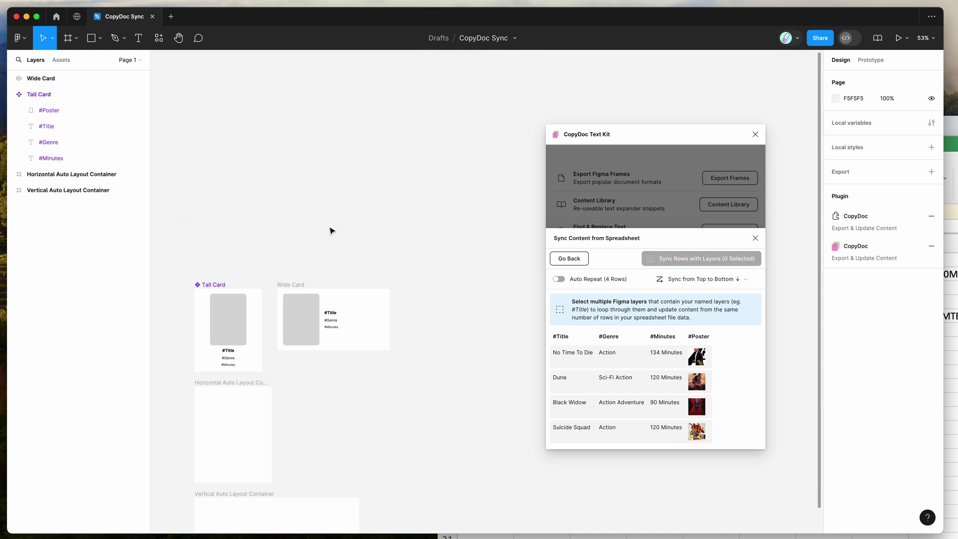
# Shift the plugin window slightly aside and enable Auto Repeat for the spreadsheet sync.
pyautogui.scroll(3, 331, 229)
pyautogui.hscroll(3, 332, 230)
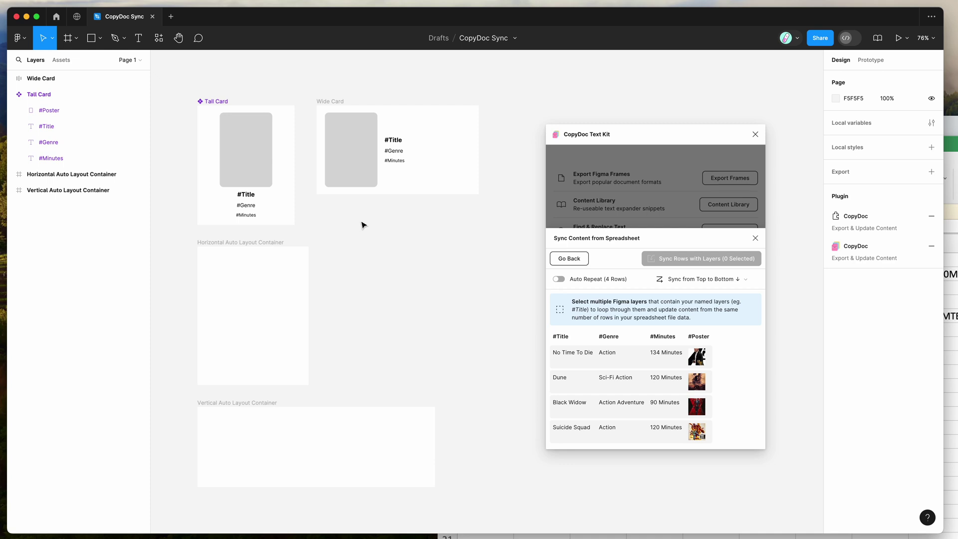
pyautogui.moveTo(619, 139); pyautogui.dragTo(623, 139)
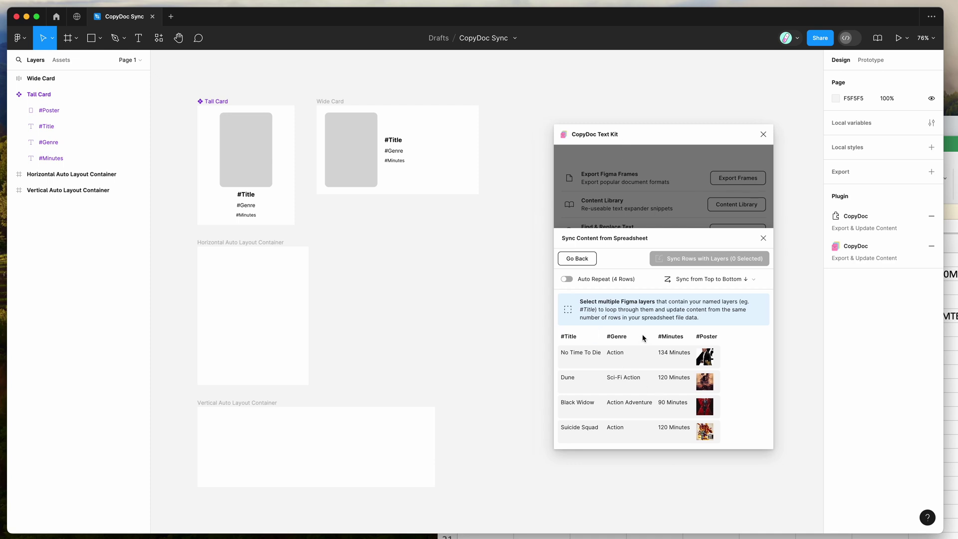
pyautogui.click(596, 283)
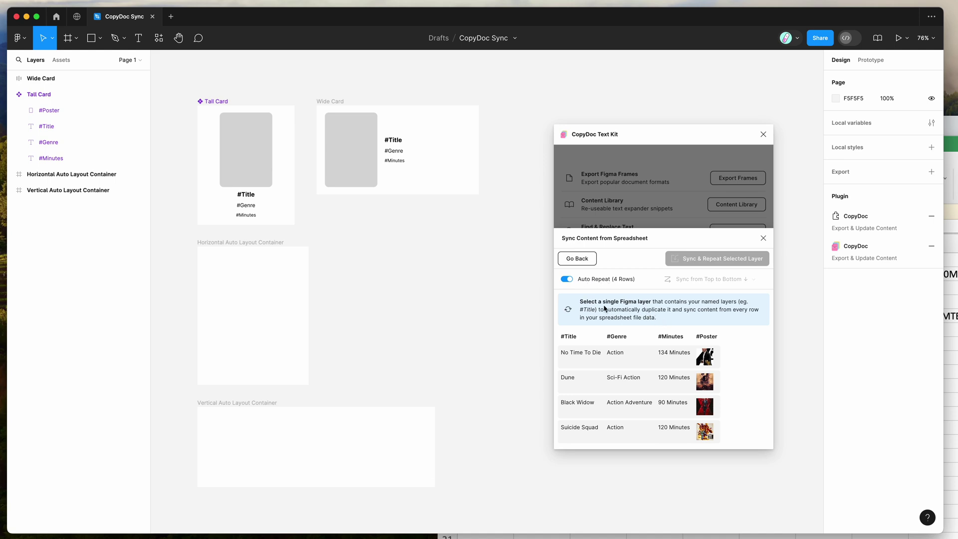
pyautogui.moveTo(654, 303); pyautogui.dragTo(730, 304)
# Expand the Wide Card and its Frame 2, check the #Title and #Poster layers, and reselect the whole Wide Card.
pyautogui.hscroll(2, 480, 228)
pyautogui.scroll(2, 480, 227)
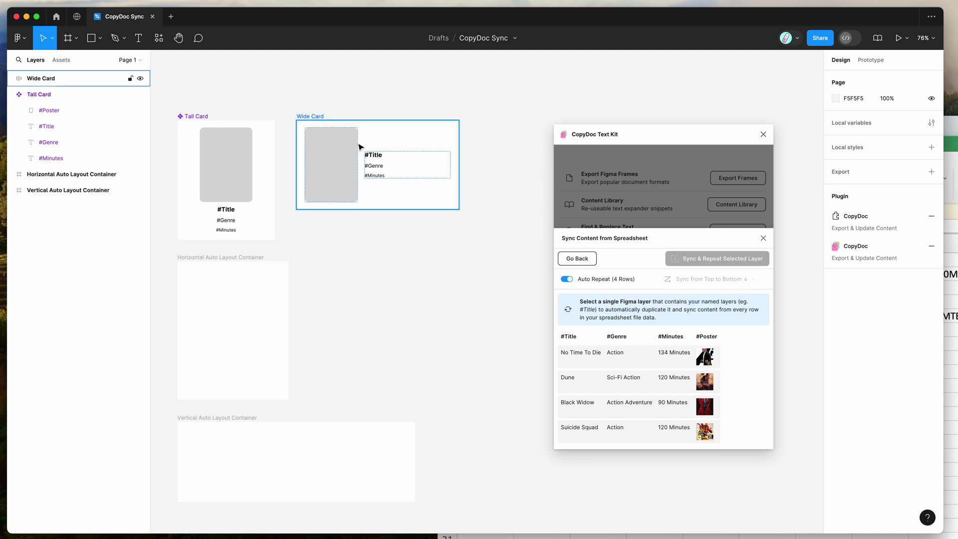
pyautogui.click(313, 117)
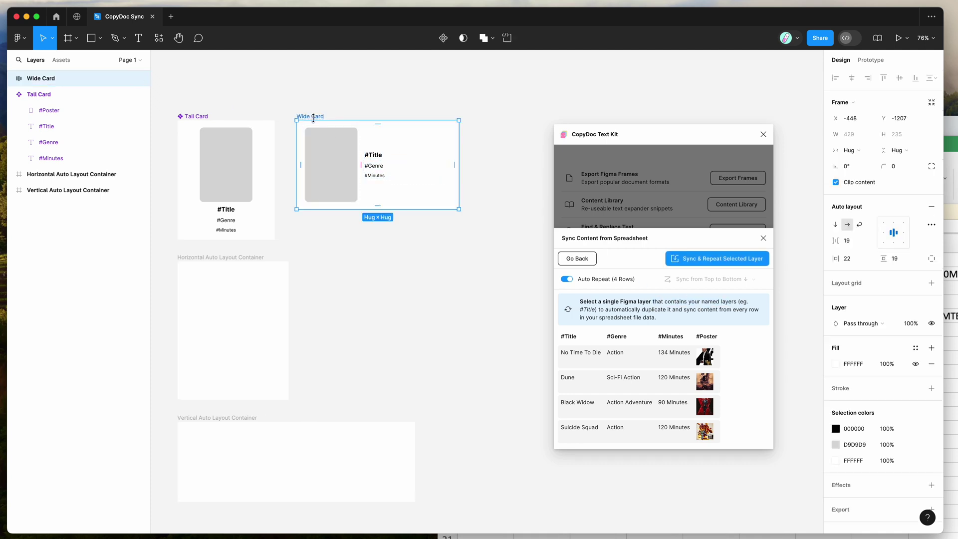
pyautogui.click(11, 78)
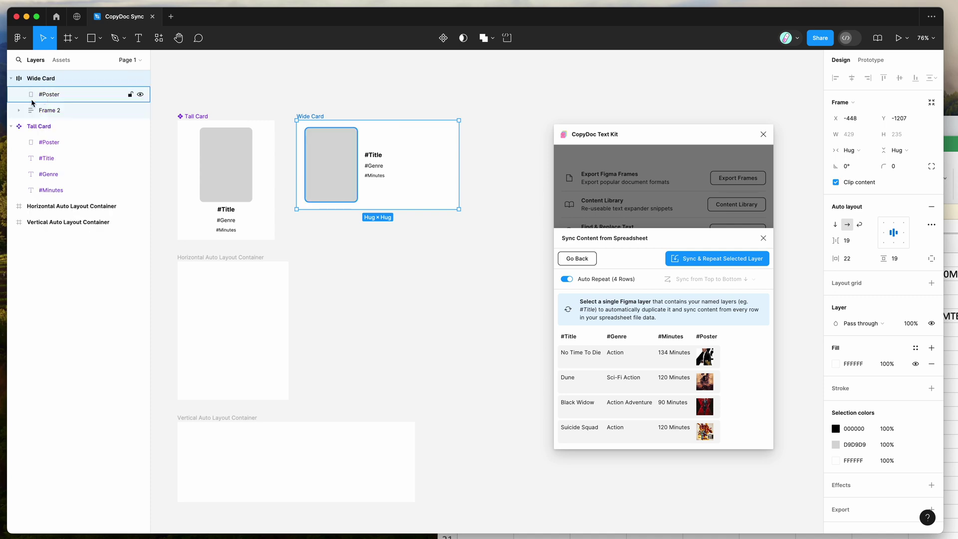
pyautogui.click(19, 110)
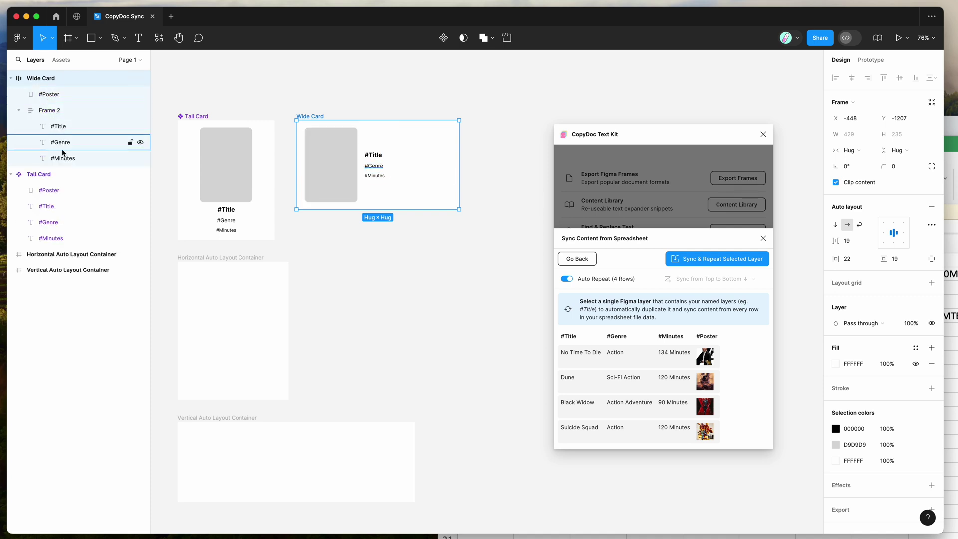
pyautogui.click(60, 127)
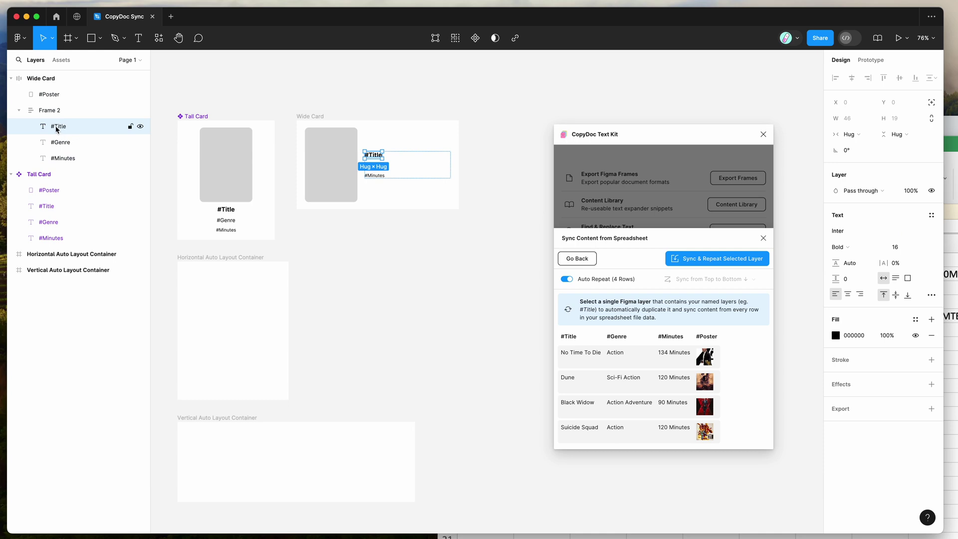
pyautogui.click(45, 95)
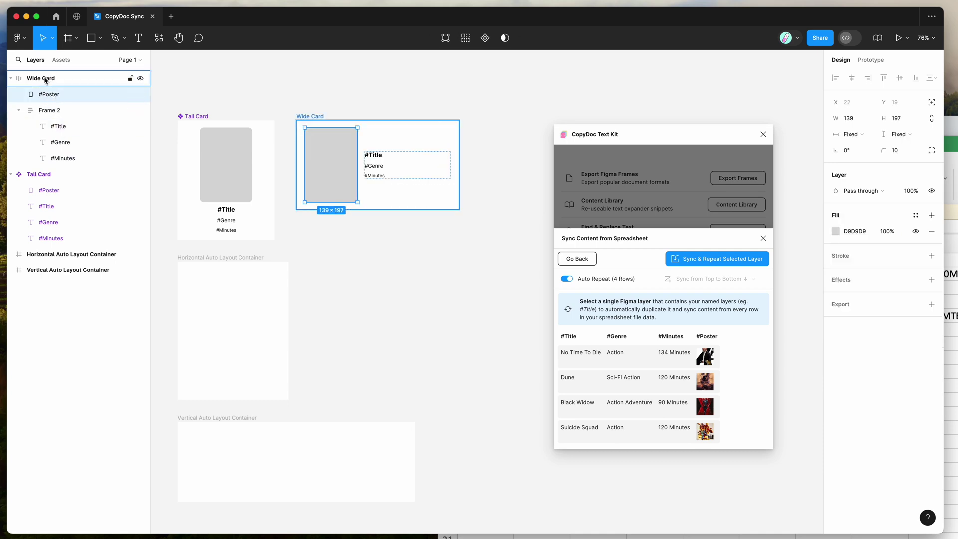
pyautogui.click(43, 80)
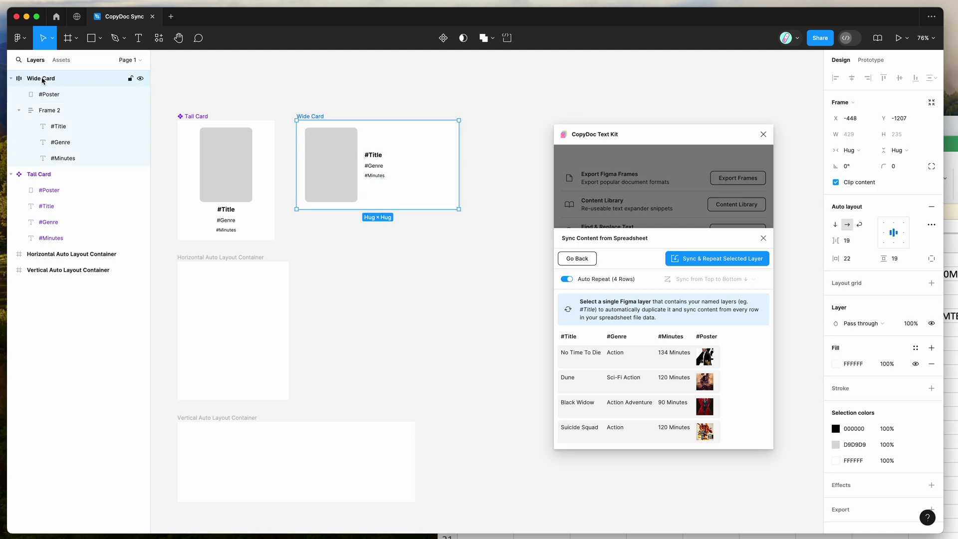
# Switch to Excel, check the rows of content-sample-data that feed the Wide Card, and return to Figma.
pyautogui.hscroll(1, 440, 261)
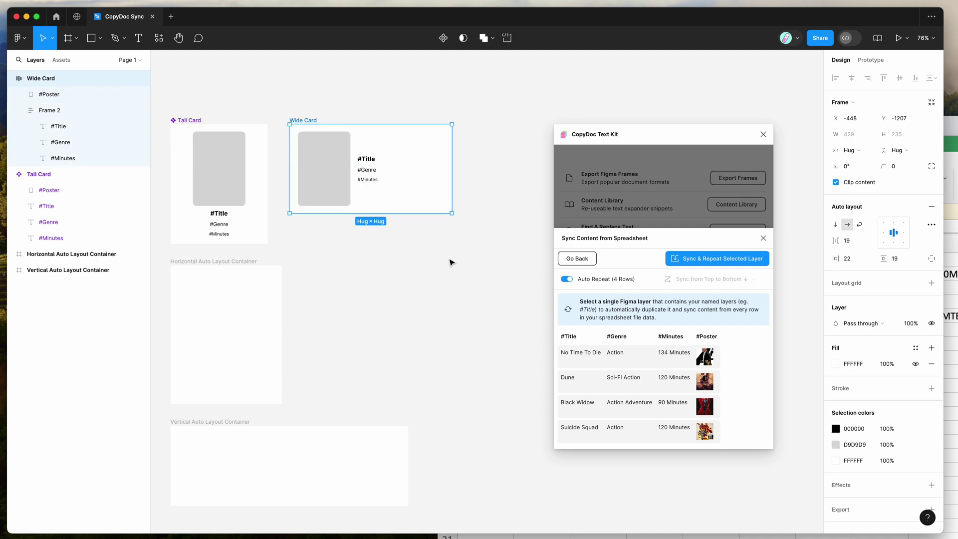
pyautogui.press('super+Tab')
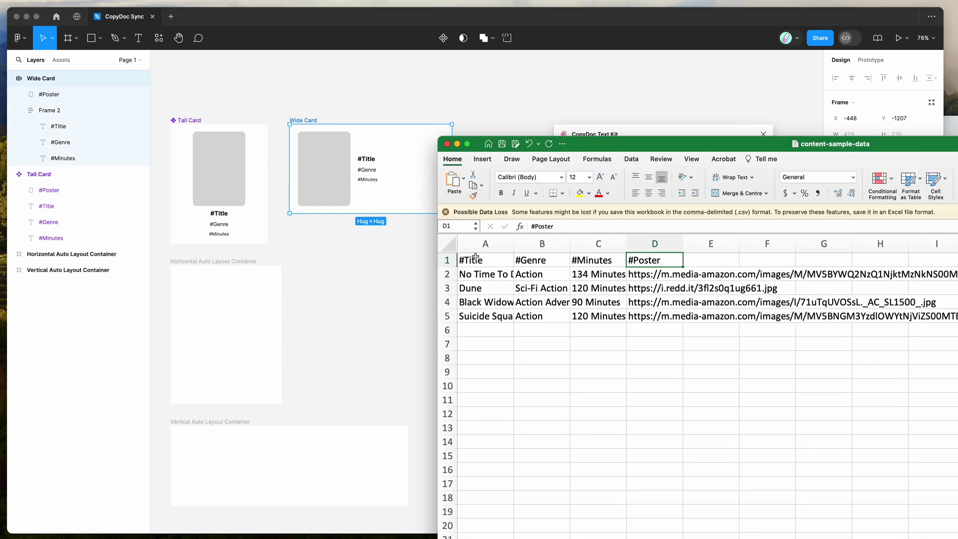
pyautogui.click(447, 303)
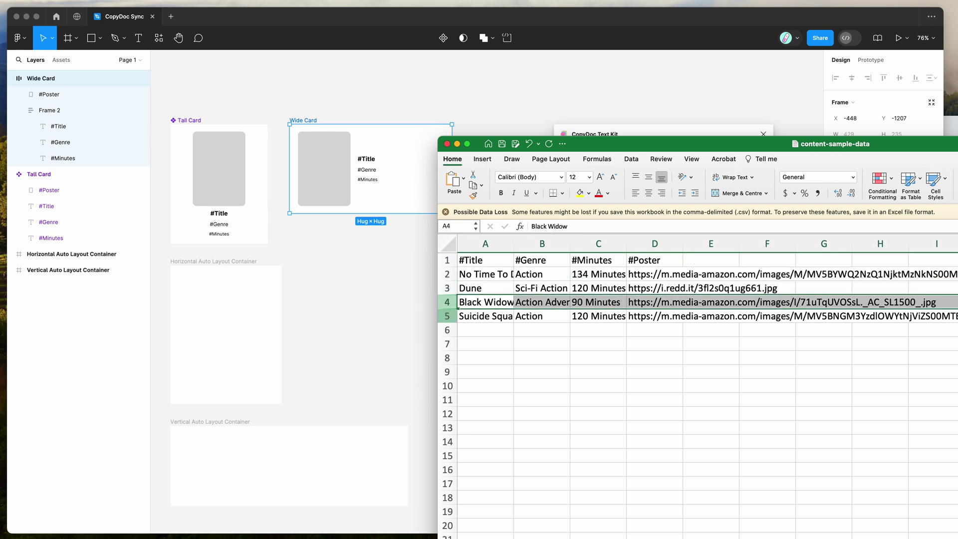
pyautogui.click(447, 316)
pyautogui.click(391, 163)
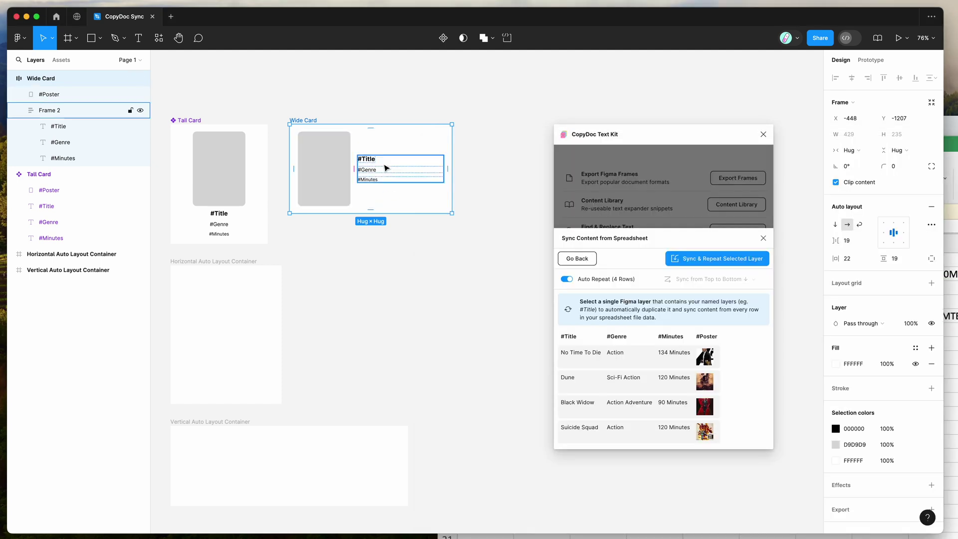
# Sync and repeat the selected Wide Card for every spreadsheet row.
pyautogui.hscroll(2, 408, 155)
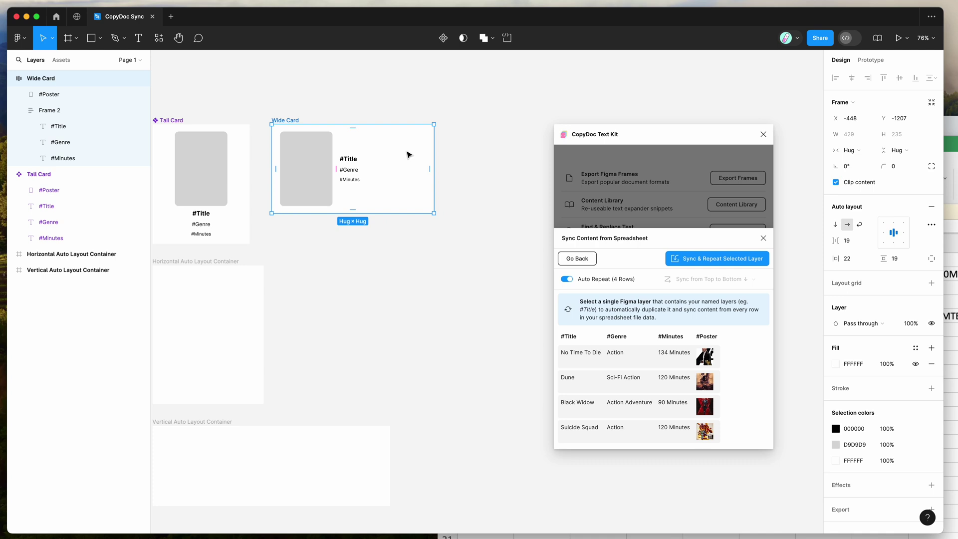
pyautogui.click(707, 261)
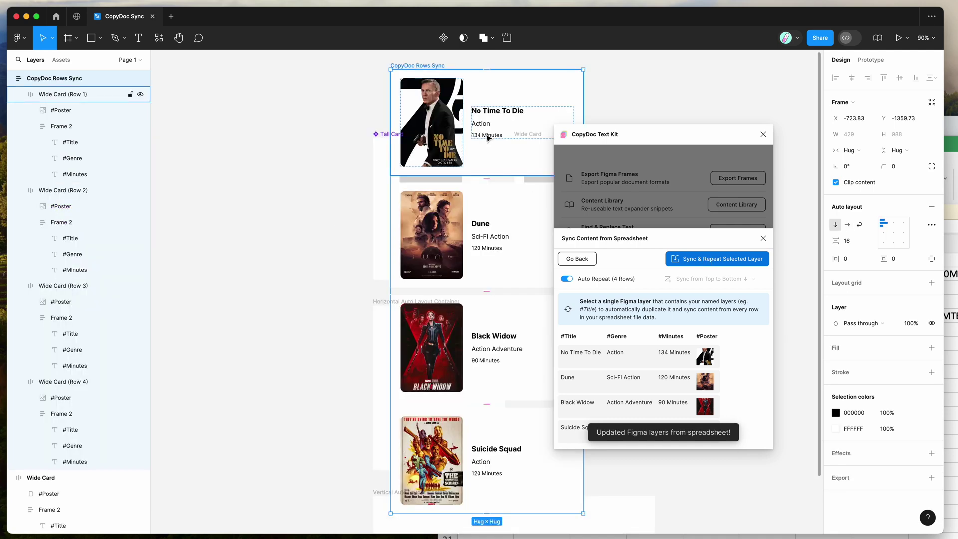
pyautogui.hscroll(2, 488, 137)
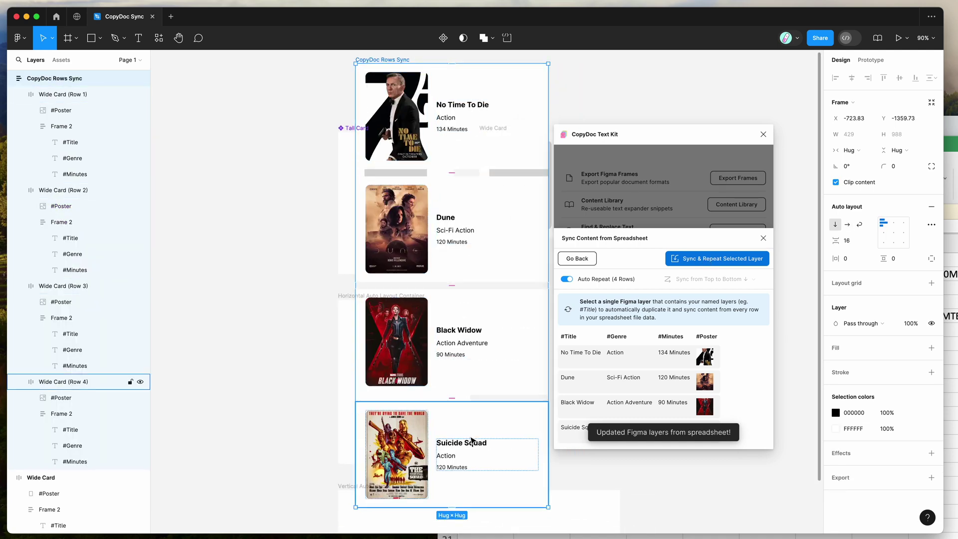
# Switch to Excel, compare rows 2 to 5 of content-sample-data with the generated Wide Cards, and return to Figma.
pyautogui.press('super+Tab')
pyautogui.click(446, 274)
pyautogui.click(446, 288)
pyautogui.click(447, 302)
pyautogui.click(447, 316)
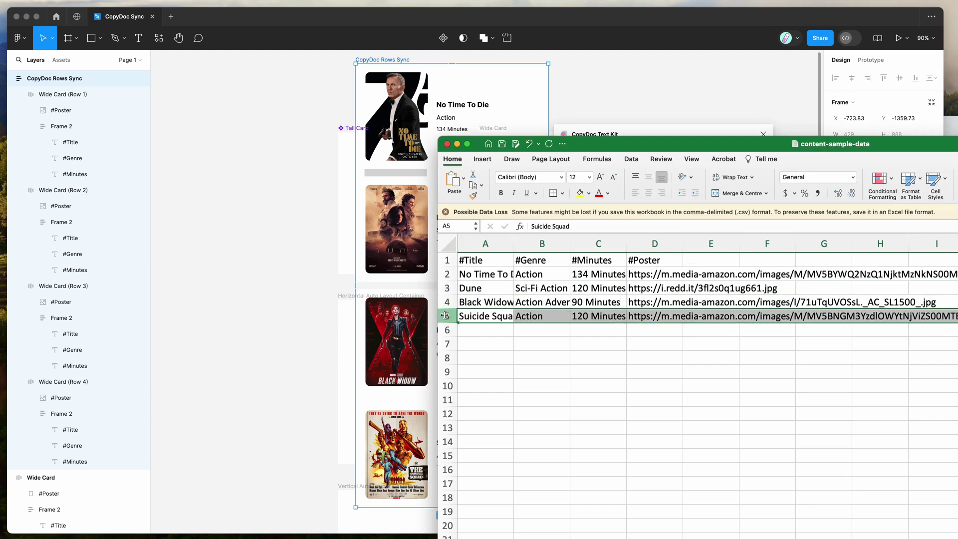
pyautogui.click(446, 301)
pyautogui.click(446, 274)
pyautogui.click(323, 257)
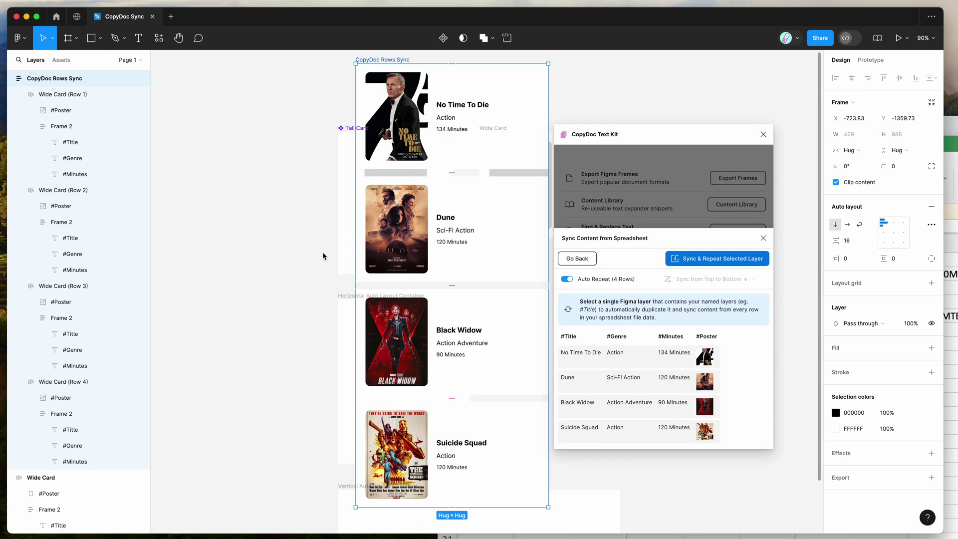
# Move the CopyDoc Rows Sync frame clear of the original designs, to about X -1277, Y -1314.
pyautogui.scroll(-5, 322, 256)
pyautogui.moveTo(379, 134); pyautogui.dragTo(274, 135)
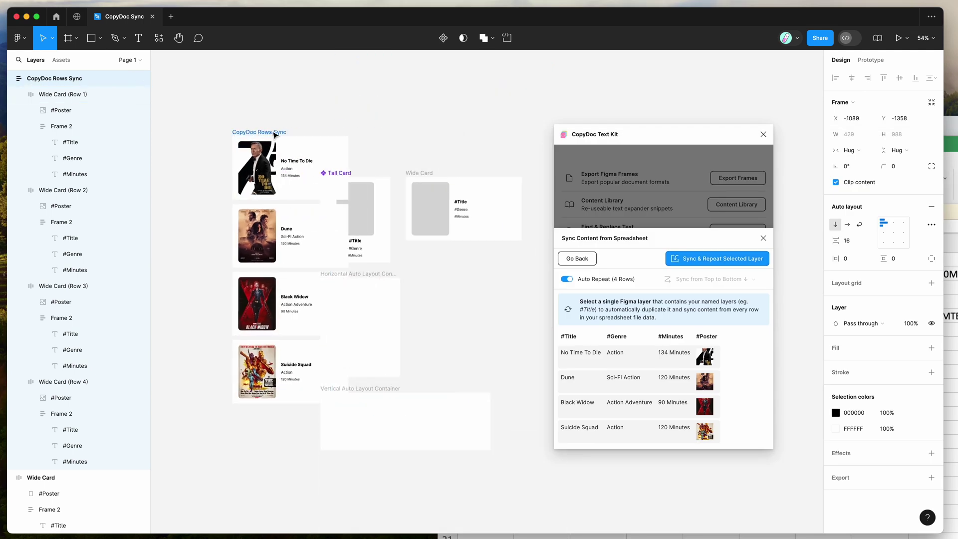
pyautogui.click(429, 174)
pyautogui.click(284, 133)
pyautogui.moveTo(284, 133); pyautogui.dragTo(234, 145)
pyautogui.hscroll(-2, 199, 142)
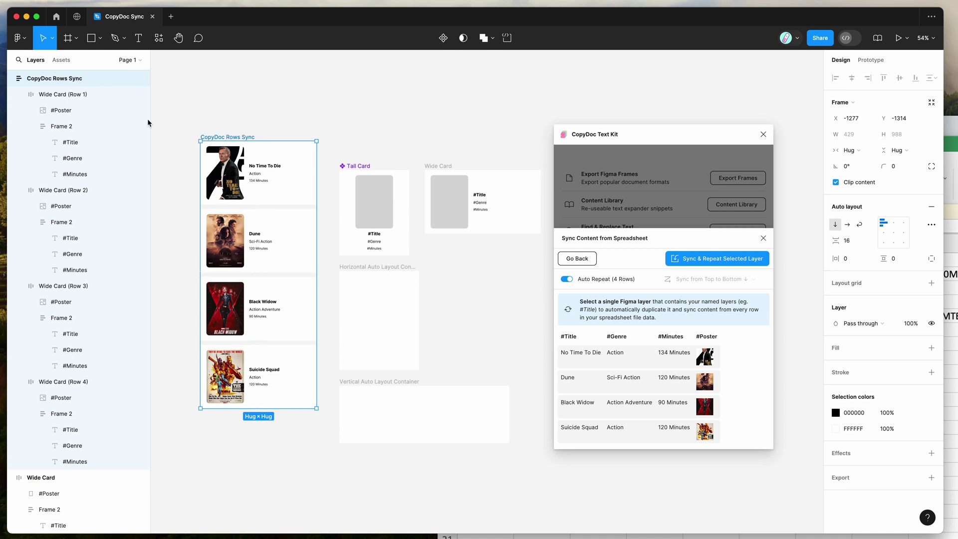
# Inspect the four generated Wide Card layers, from Row 1 to Row 4, inside the CopyDoc Rows Sync frame.
pyautogui.click(74, 94)
pyautogui.click(75, 190)
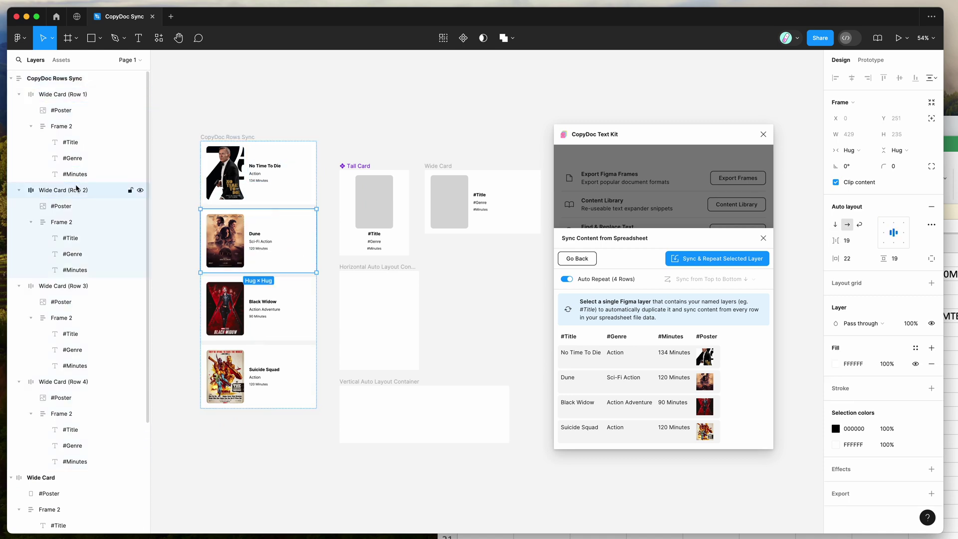
pyautogui.click(75, 286)
pyautogui.click(65, 381)
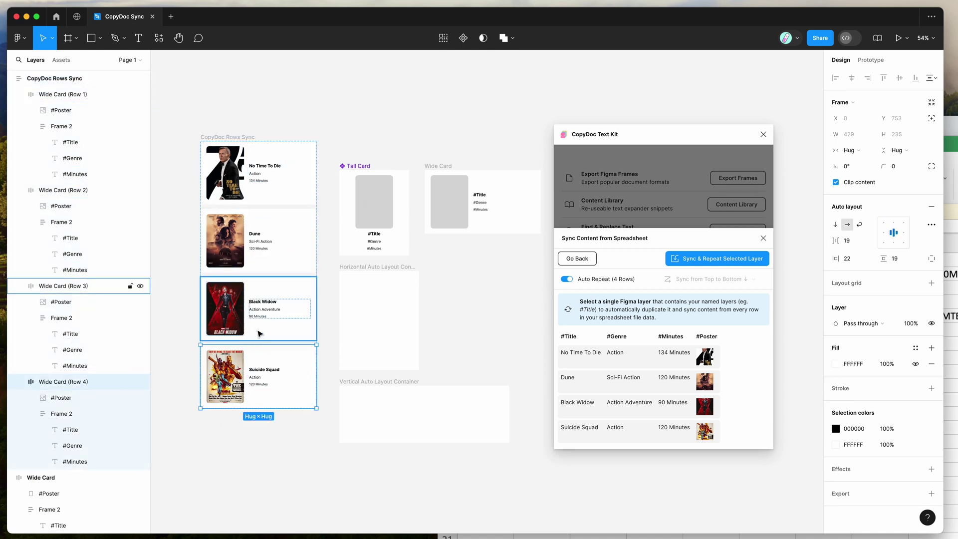
pyautogui.hscroll(2, 277, 174)
pyautogui.scroll(-1, 277, 175)
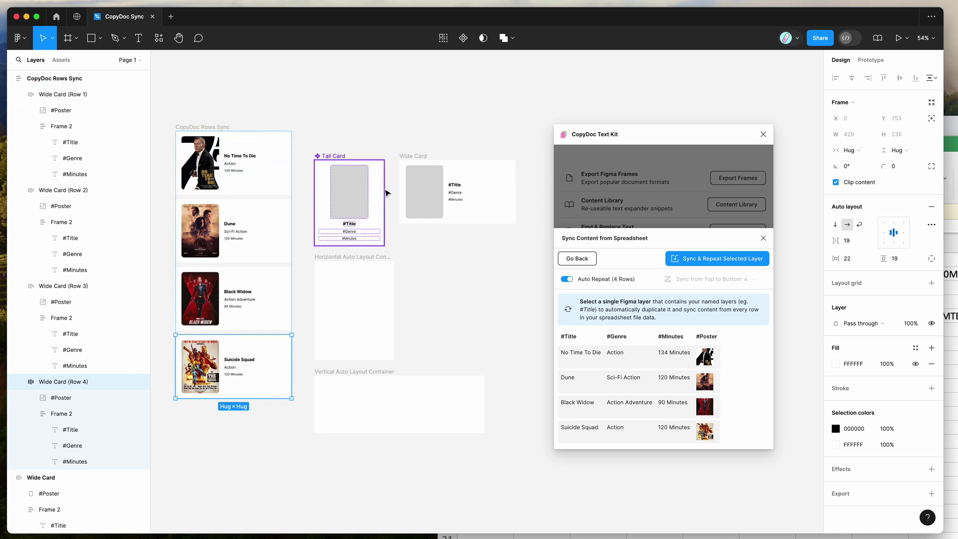
# Select the whole CopyDoc Rows Sync frame and delete it.
pyautogui.hscroll(-2, 249, 128)
pyautogui.scroll(-1, 250, 128)
pyautogui.click(237, 123)
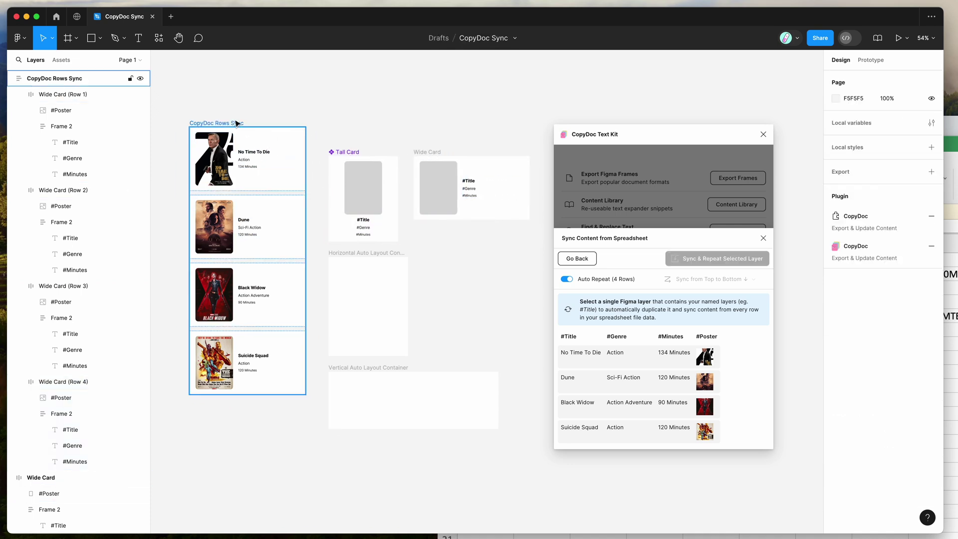
pyautogui.click(233, 124)
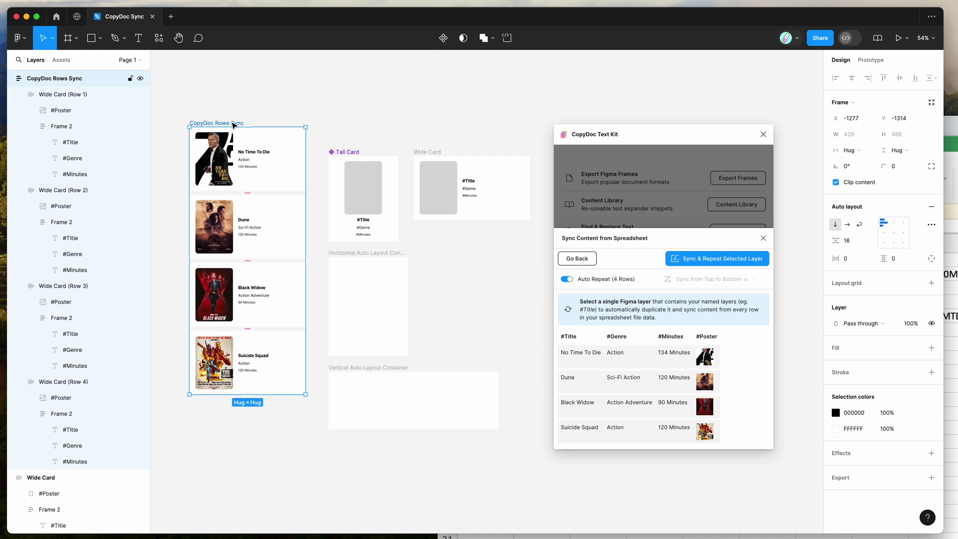
pyautogui.press('Delete')
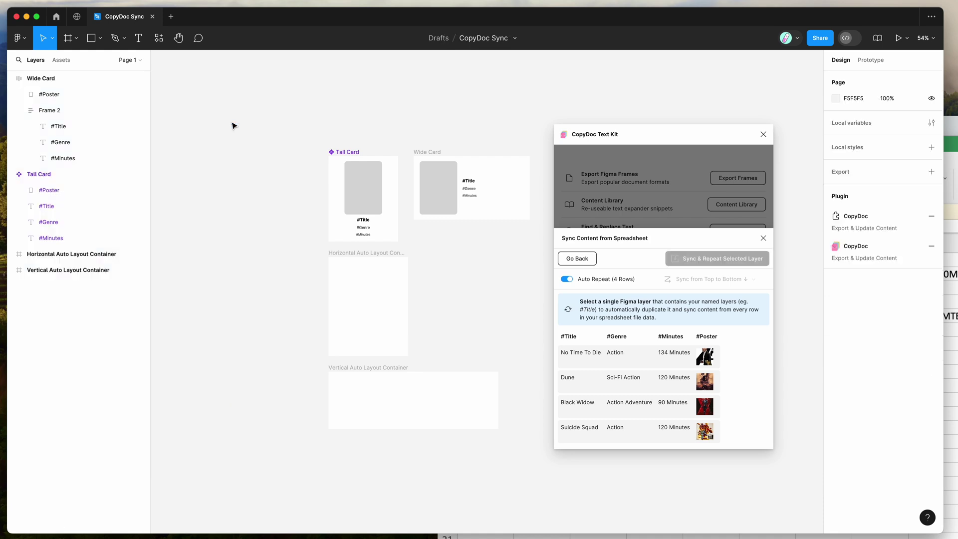
# Move the Wide Card into the Vertical Auto Layout Container.
pyautogui.scroll(3, 234, 124)
pyautogui.hscroll(2, 234, 125)
pyautogui.scroll(-2, 234, 125)
pyautogui.click(368, 94)
pyautogui.moveTo(367, 94); pyautogui.dragTo(293, 392)
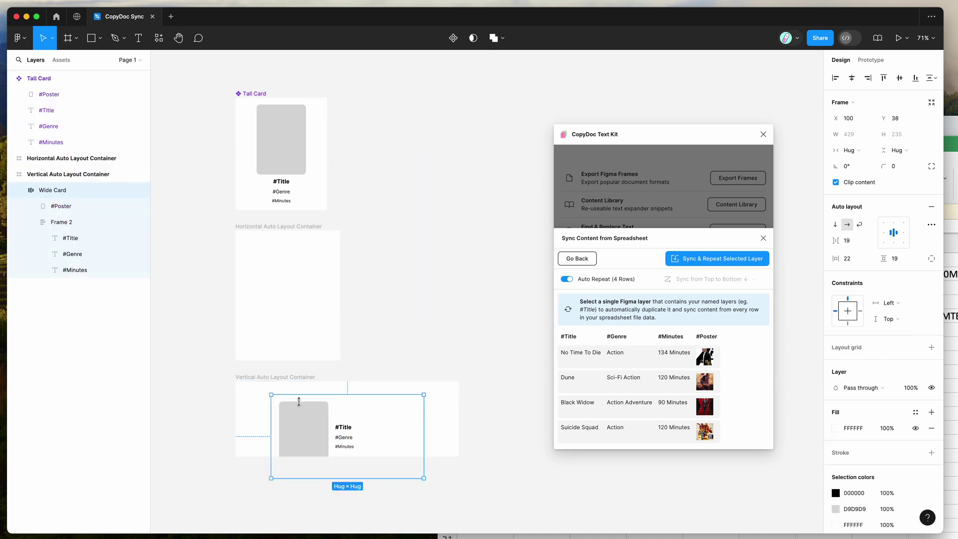
# Enlarge the Vertical Auto Layout Container to about 638 × 272 so it encloses the Wide Card.
pyautogui.click(299, 379)
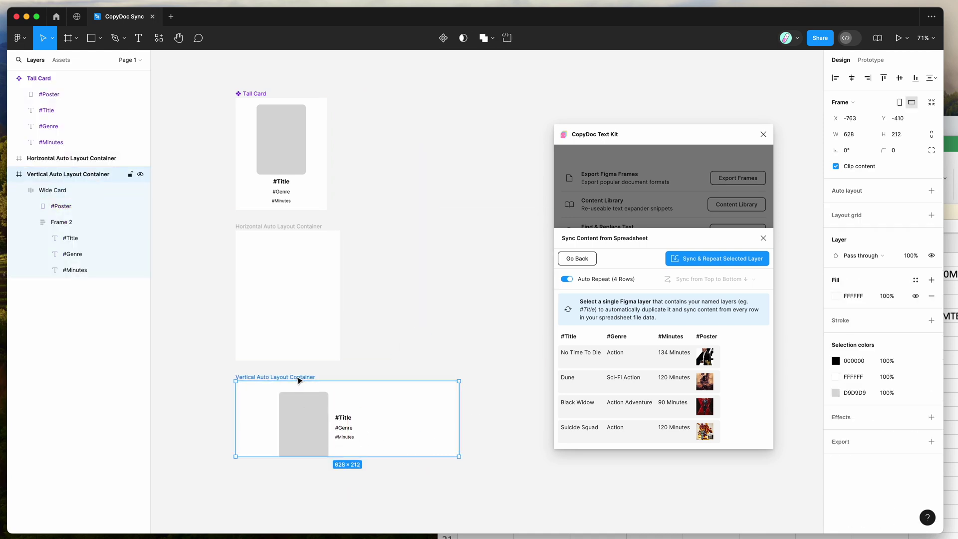
pyautogui.scroll(-2, 299, 380)
pyautogui.hscroll(1, 299, 380)
pyautogui.moveTo(445, 427); pyautogui.dragTo(448, 447)
pyautogui.scroll(1, 401, 399)
pyautogui.hscroll(1, 401, 399)
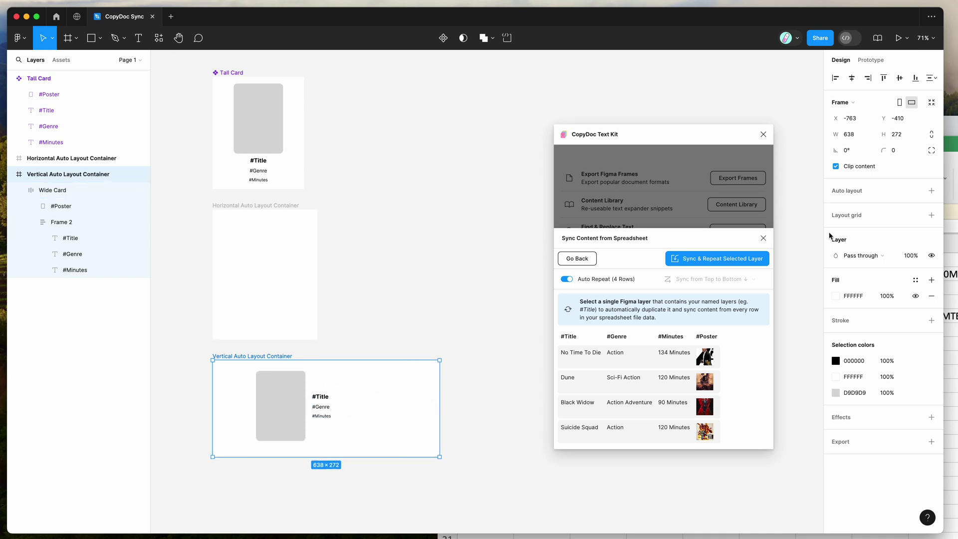
# Apply vertical auto layout to the Vertical Auto Layout Container and clear the selection.
pyautogui.click(931, 191)
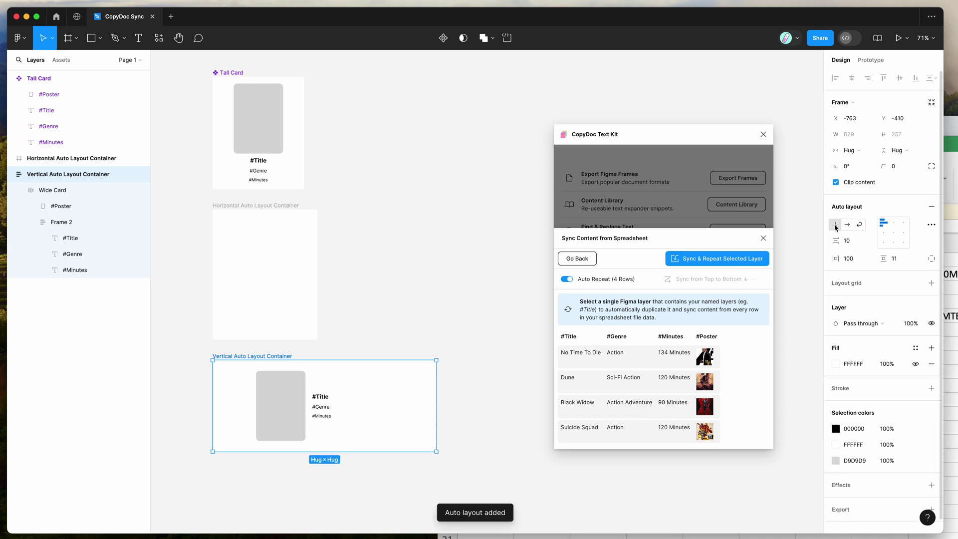
pyautogui.click(501, 262)
pyautogui.scroll(-3, 502, 262)
pyautogui.hscroll(-1, 501, 262)
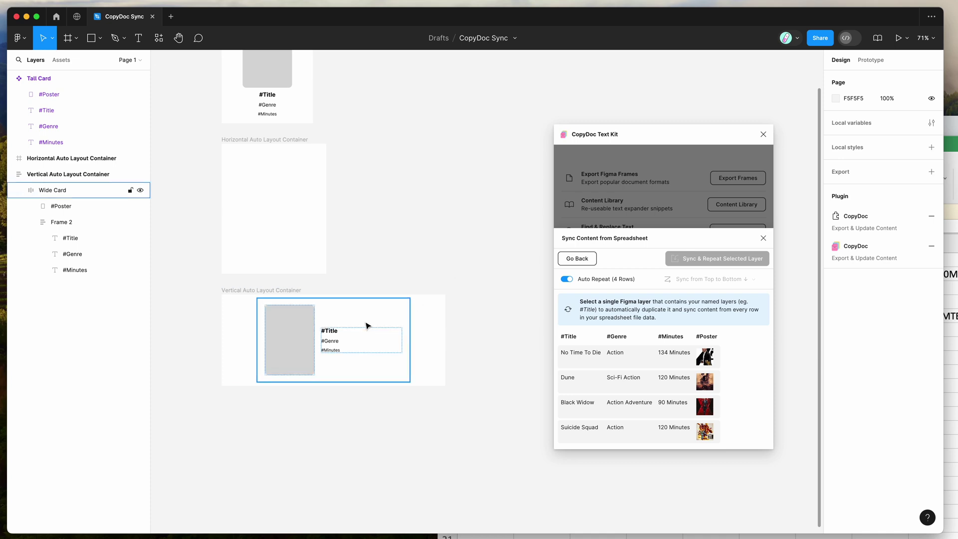
# Select the Wide Card inside the Vertical Auto Layout Container and sync and auto-repeat it for the four spreadsheet rows.
pyautogui.click(444, 330)
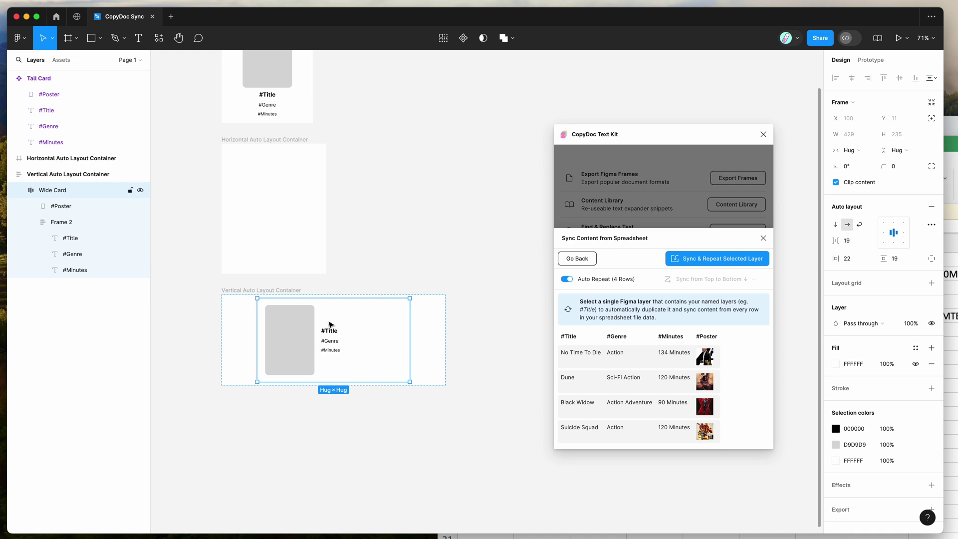
pyautogui.click(709, 263)
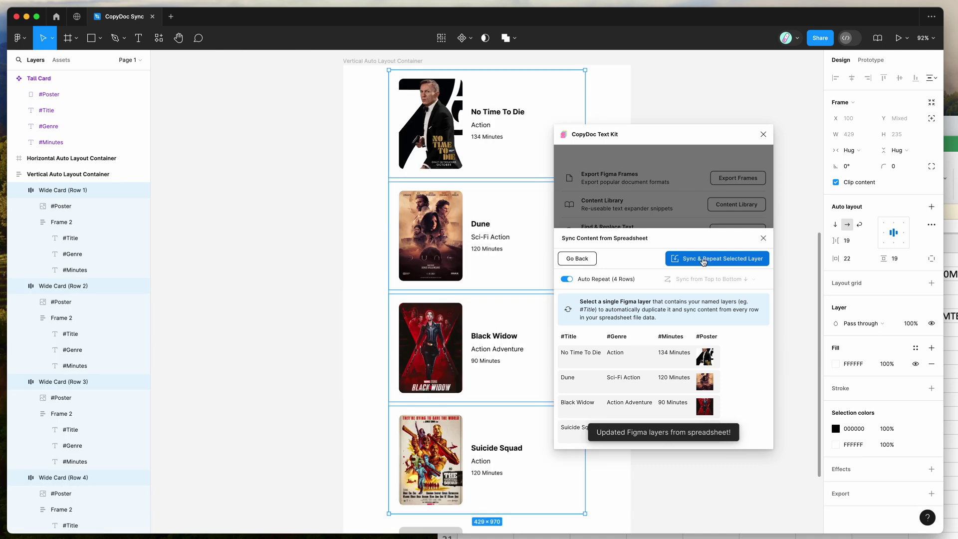
pyautogui.scroll(-5, 495, 274)
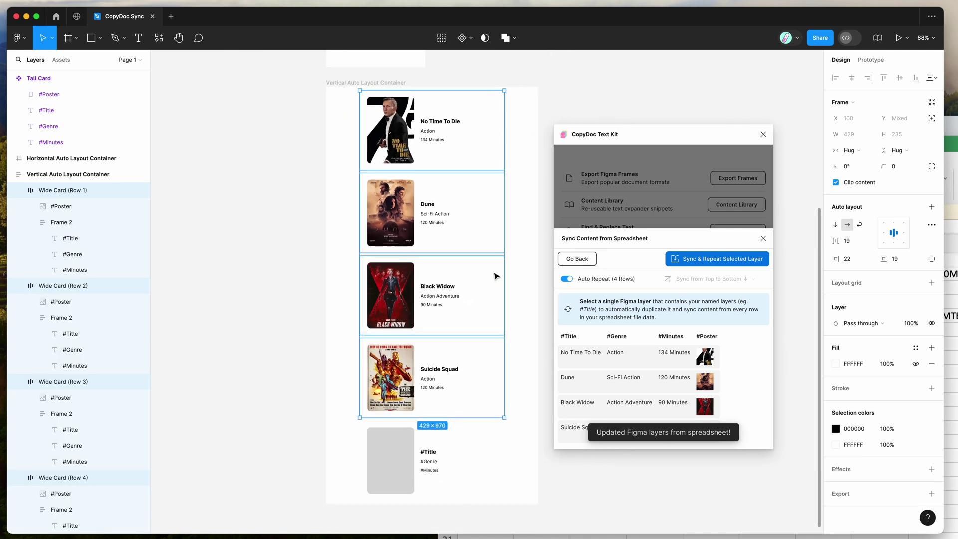
pyautogui.hscroll(2, 496, 275)
pyautogui.scroll(1, 496, 275)
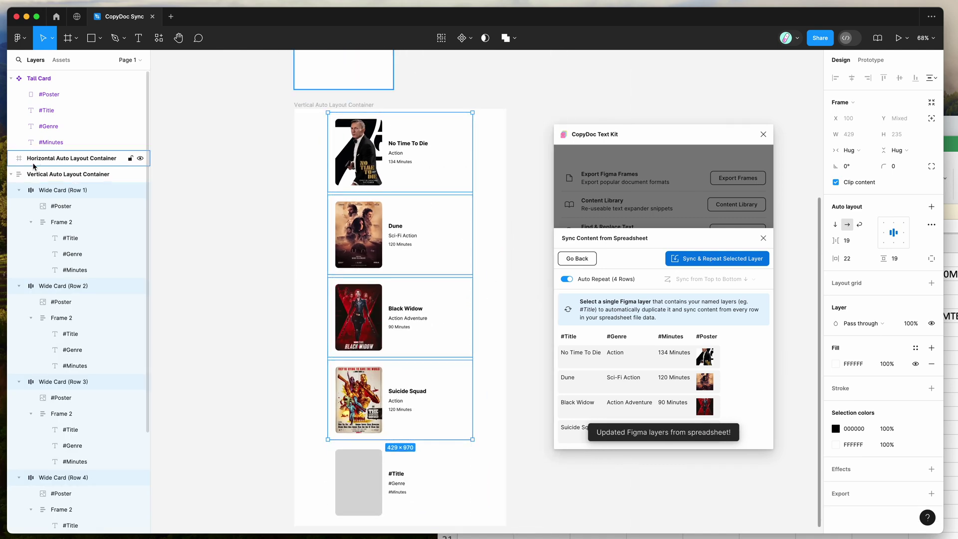
# Inspect the Vertical Auto Layout Container, its original Wide Card and the movie cards from Suicide Squad up to No Time To Die.
pyautogui.click(47, 174)
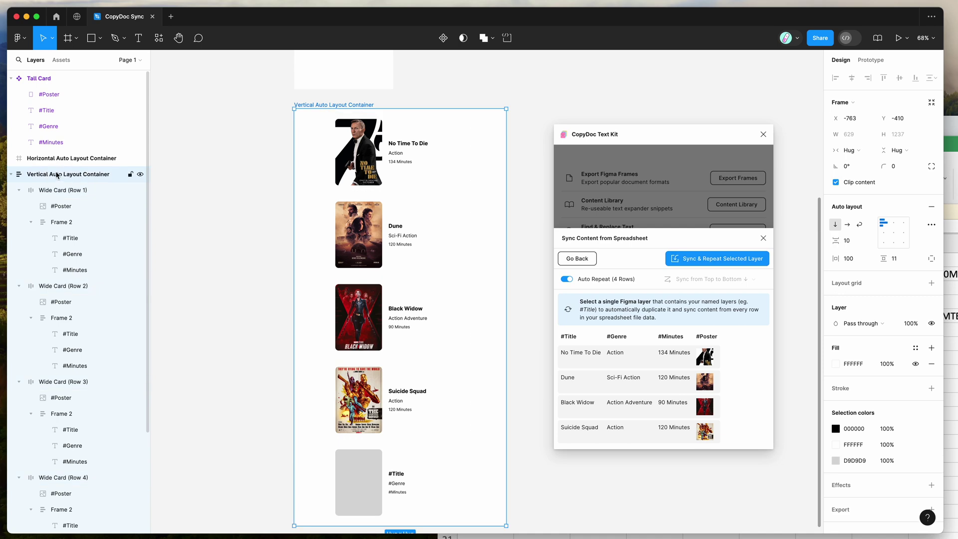
pyautogui.click(422, 452)
pyautogui.scroll(-1, 406, 457)
pyautogui.hscroll(1, 406, 456)
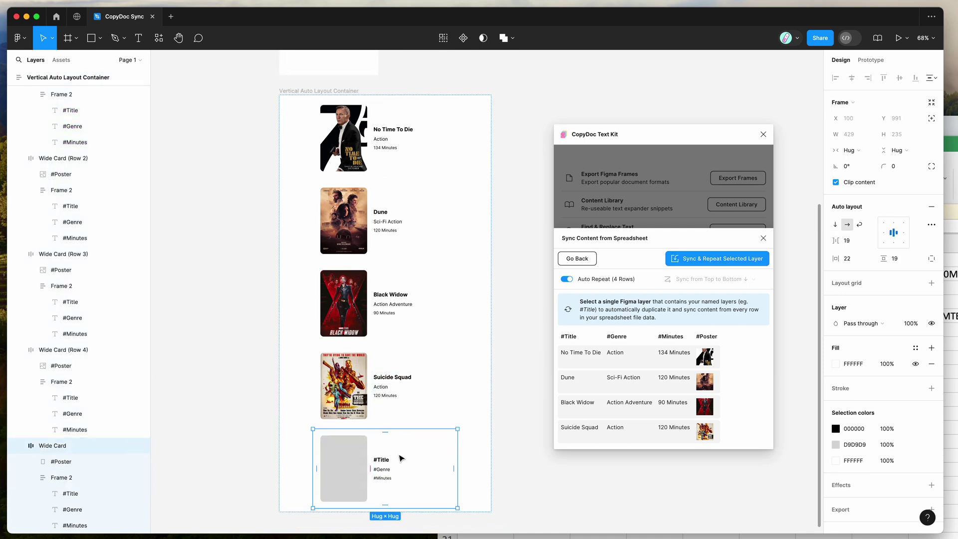
pyautogui.hscroll(1, 402, 458)
pyautogui.click(391, 379)
pyautogui.click(394, 282)
pyautogui.click(394, 220)
pyautogui.click(392, 150)
# Select the Vertical Auto Layout Container and collapse its Wide Card layers for Row 1 to Row 4.
pyautogui.scroll(2, 105, 135)
pyautogui.click(100, 132)
pyautogui.click(20, 143)
pyautogui.click(19, 160)
pyautogui.click(19, 176)
pyautogui.click(19, 191)
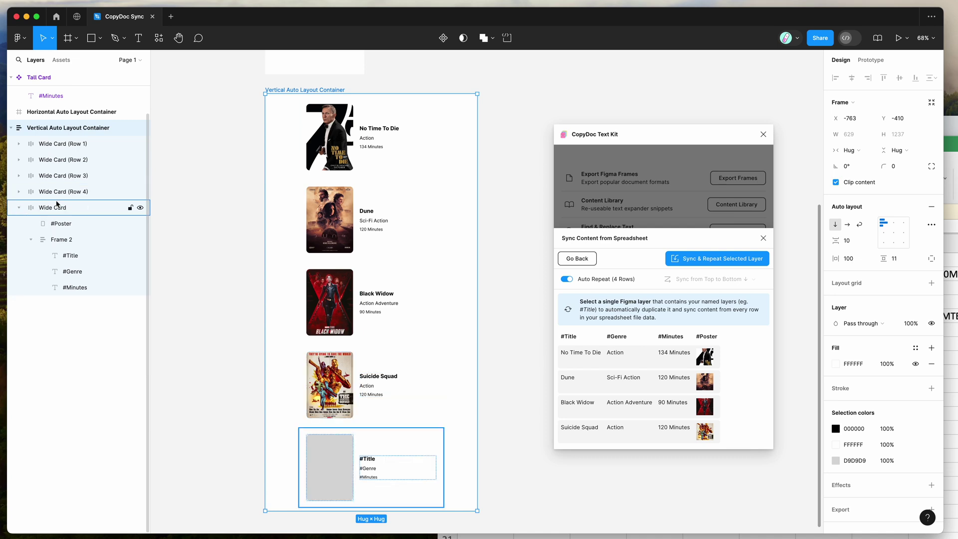
pyautogui.scroll(-2, 360, 182)
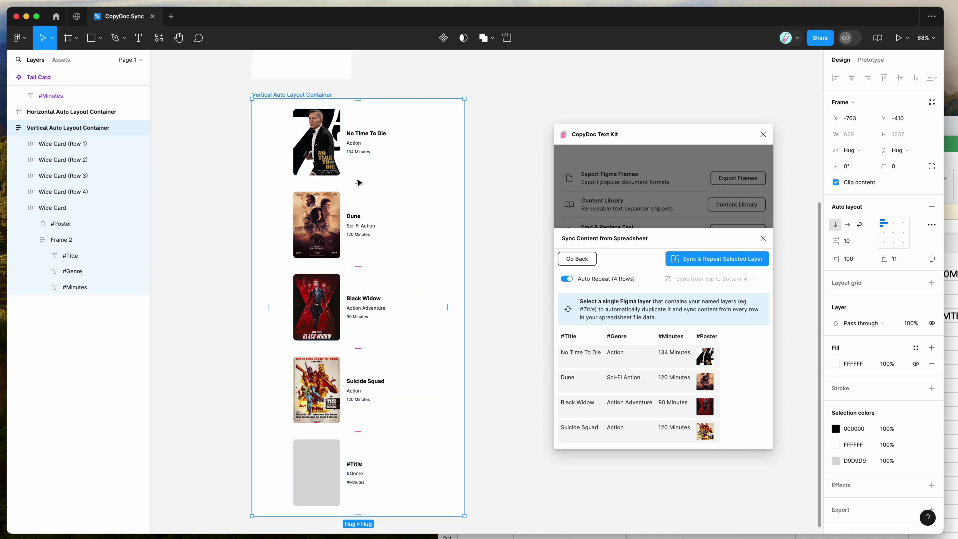
# Select the original unfilled Wide Card below the Suicide Squad card and examine it.
pyautogui.click(362, 431)
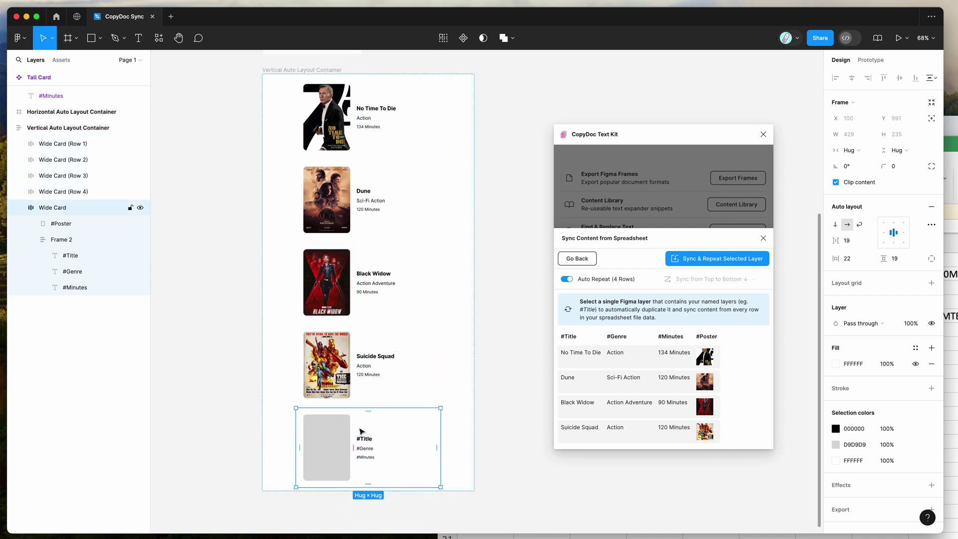
pyautogui.scroll(-2, 390, 429)
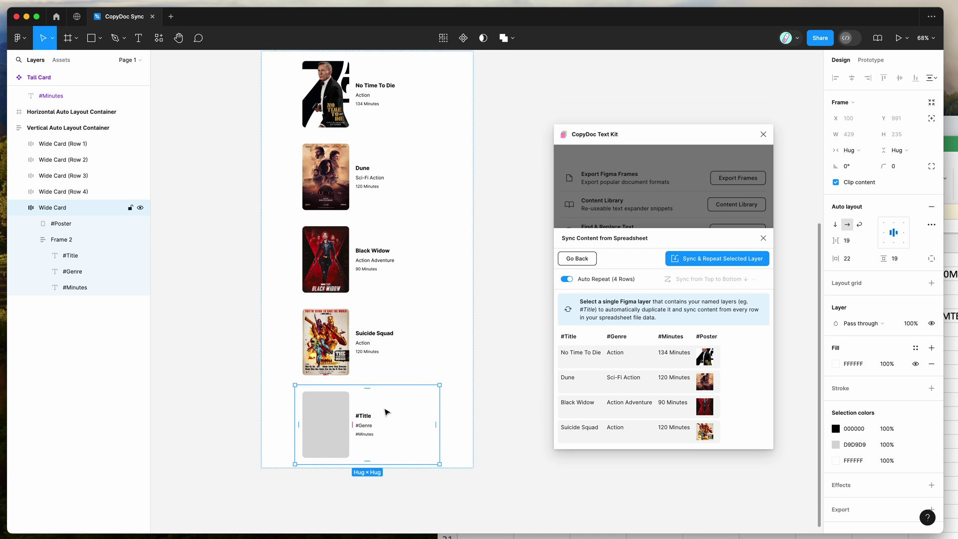
pyautogui.scroll(1, 399, 422)
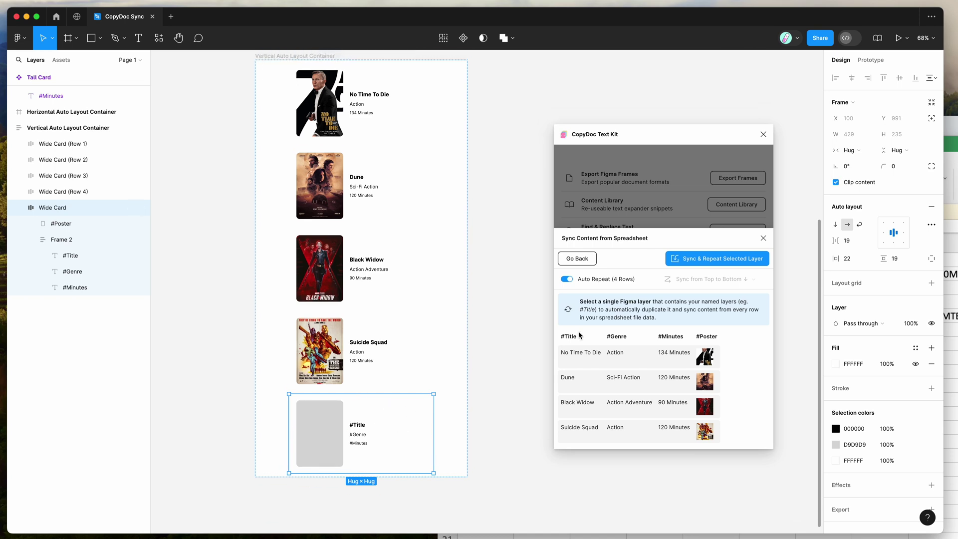
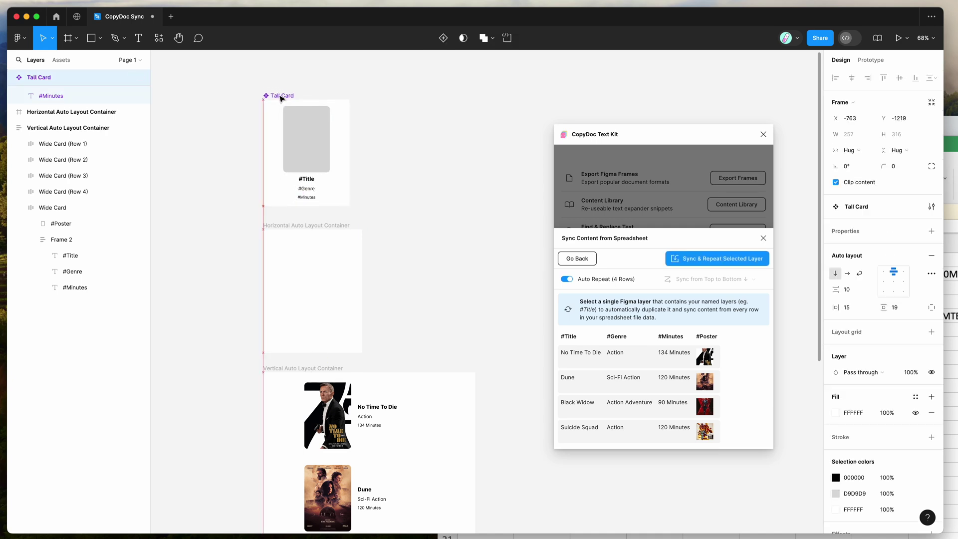
# Place an instance of the Tall Card component inside the Horizontal Auto Layout Container at about X 19, Y 25.
pyautogui.scroll(1, 282, 97)
pyautogui.scroll(5, 282, 97)
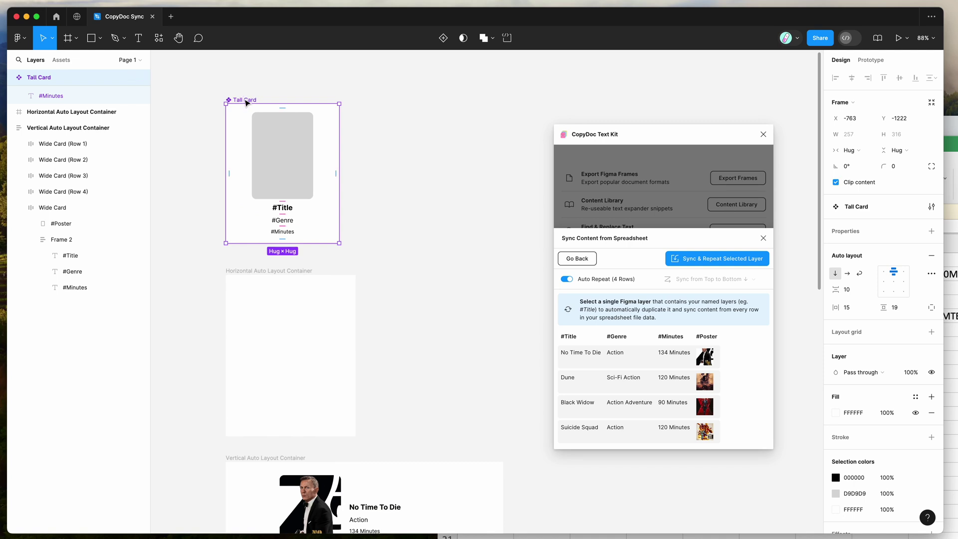
pyautogui.moveTo(245, 102); pyautogui.dragTo(299, 349)
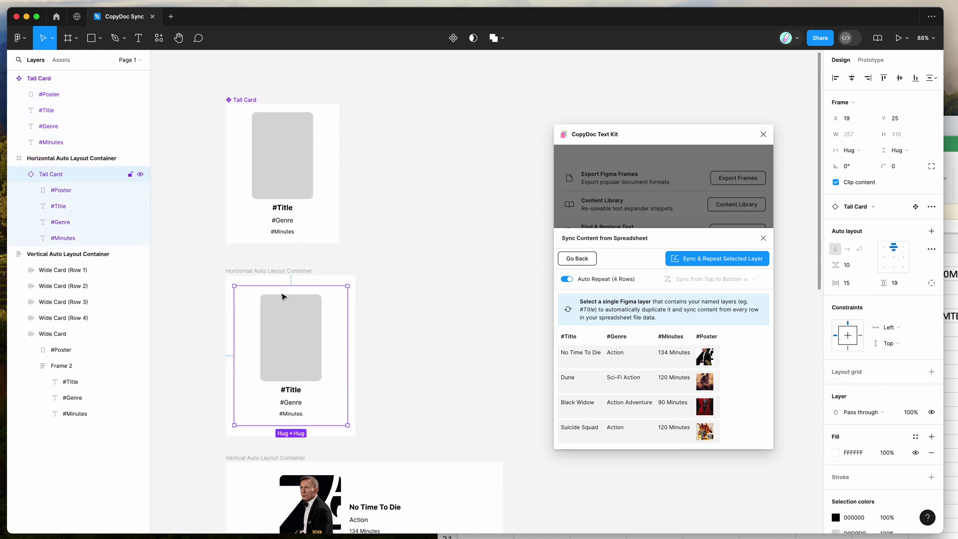
# Apply auto layout with horizontal direction to the Horizontal Auto Layout Container.
pyautogui.click(266, 273)
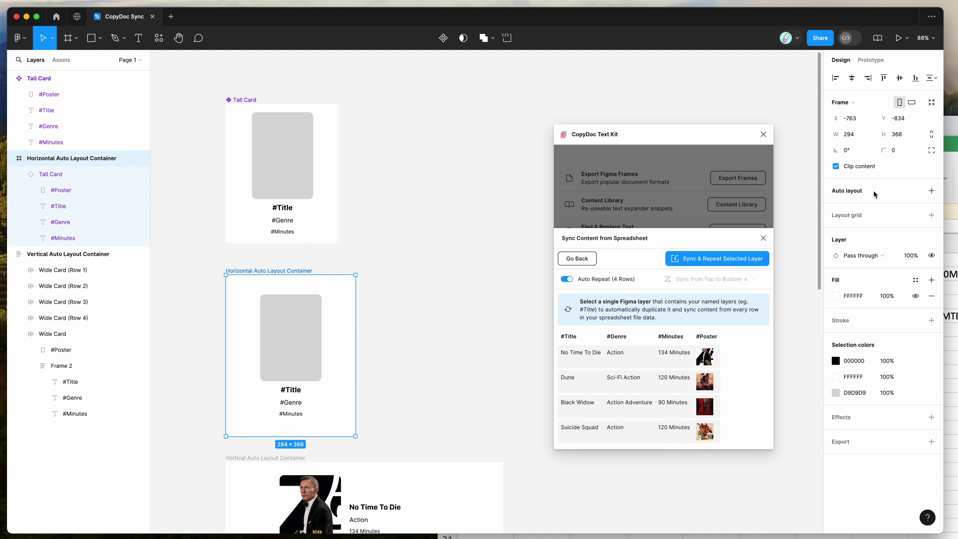
pyautogui.click(931, 192)
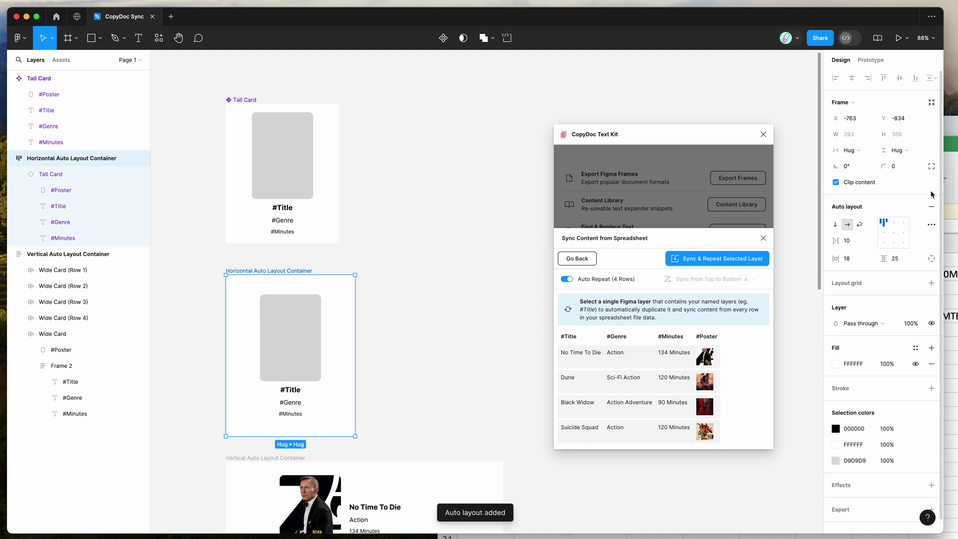
pyautogui.click(846, 226)
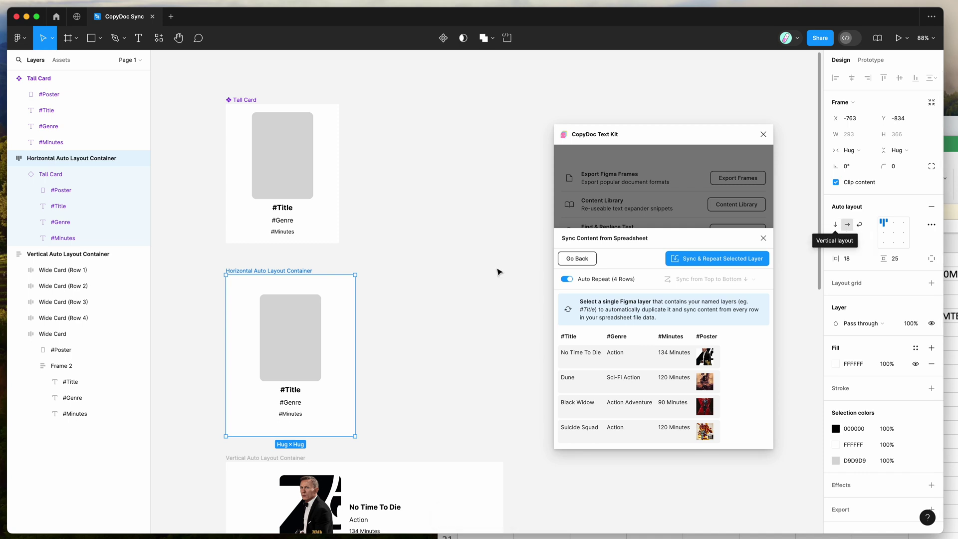
pyautogui.hscroll(2, 498, 271)
pyautogui.scroll(-1, 498, 271)
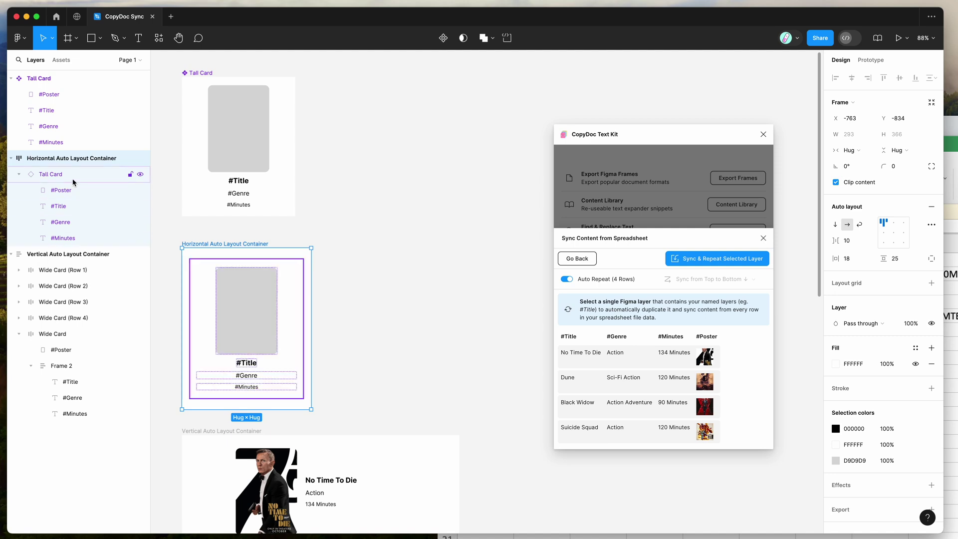
# Inspect the Tall Card instance in the horizontal container and its #Poster, #Genre and #Minutes layers.
pyautogui.click(52, 176)
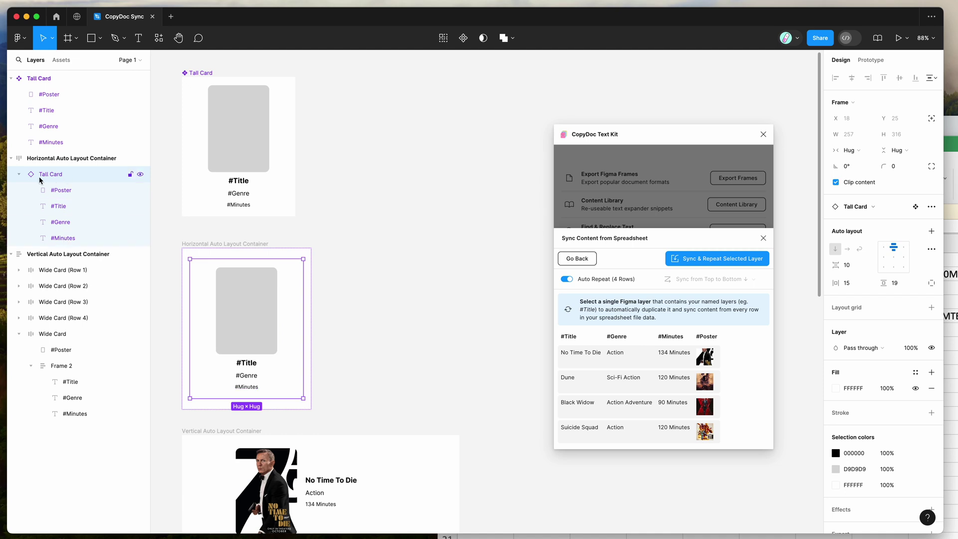
pyautogui.click(60, 190)
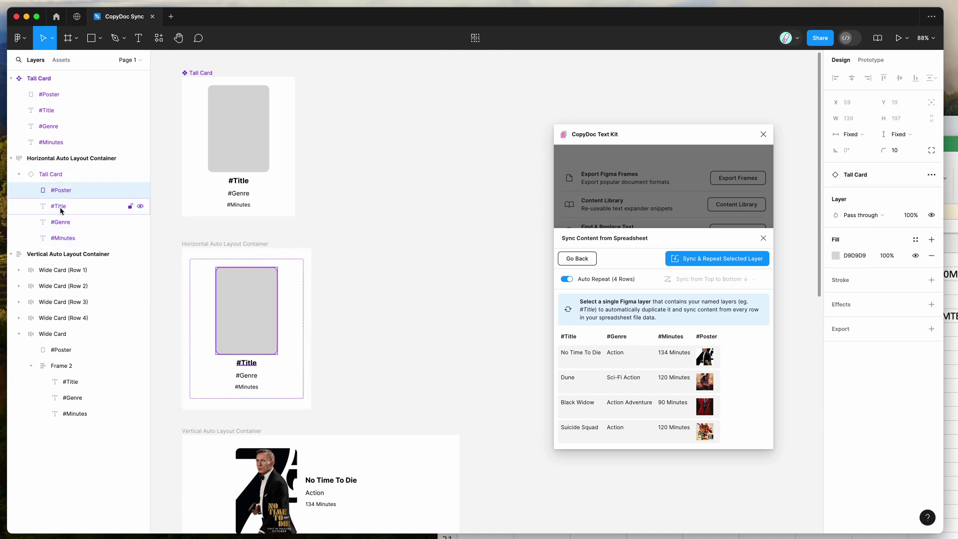
pyautogui.click(61, 222)
pyautogui.click(61, 235)
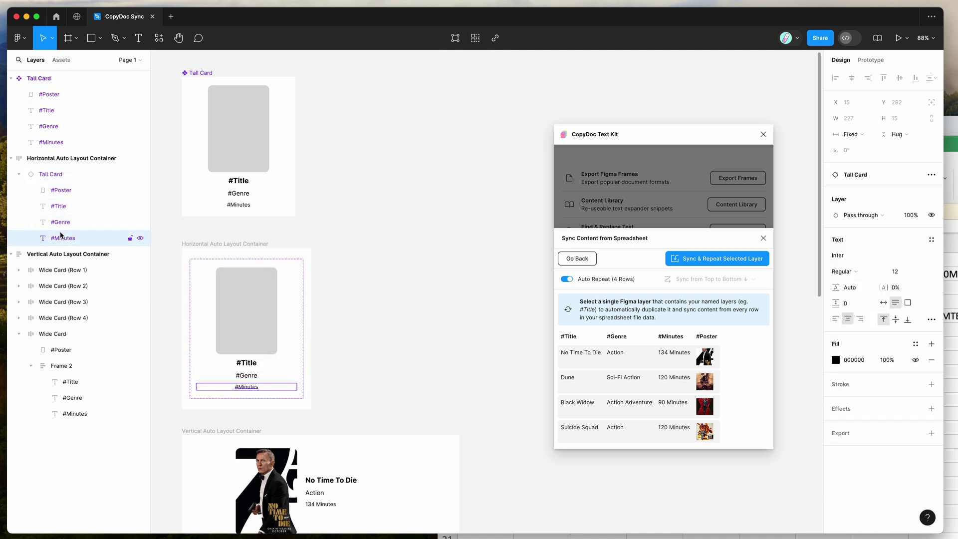
# Select the Tall Card instance in the horizontal container and sync and auto-repeat it for the four spreadsheet rows.
pyautogui.click(50, 174)
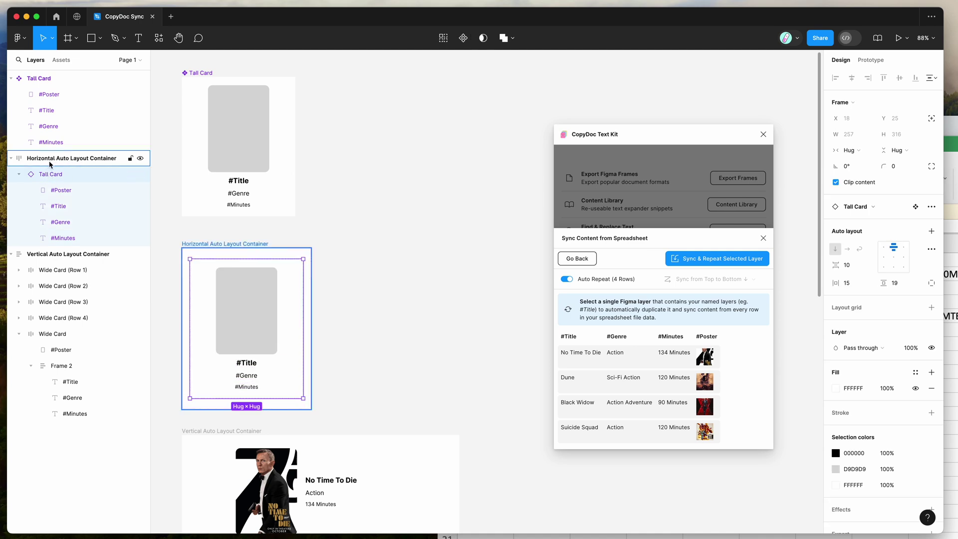
pyautogui.hscroll(-2, 338, 198)
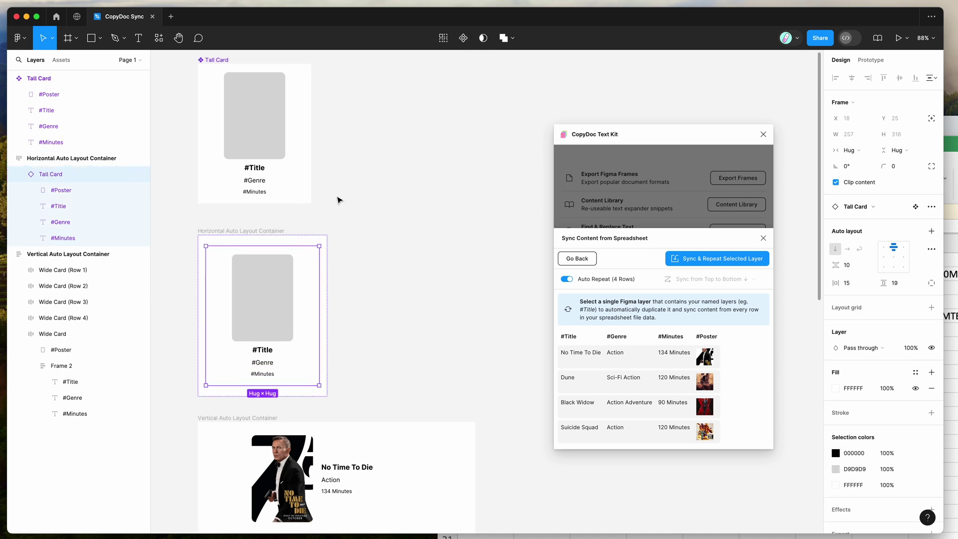
pyautogui.click(708, 262)
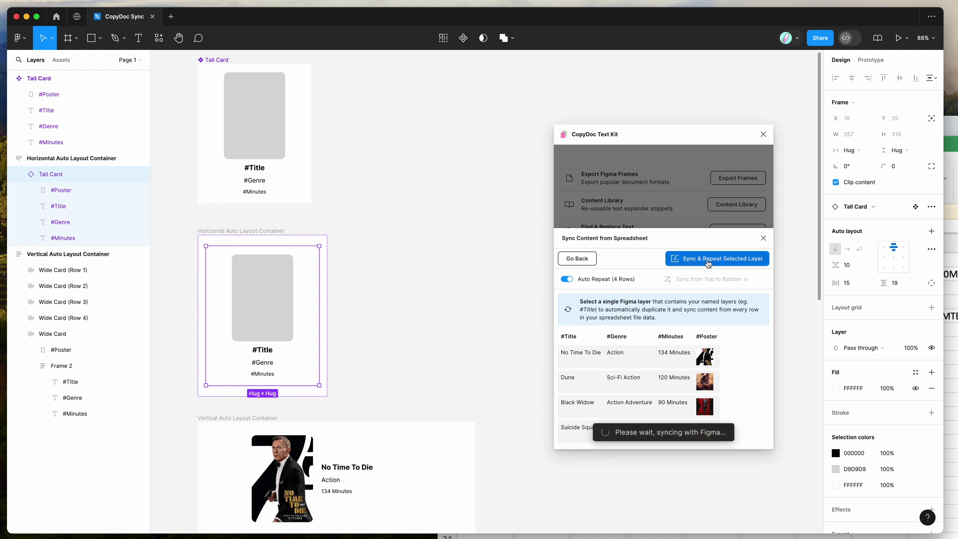
pyautogui.scroll(-2, 399, 282)
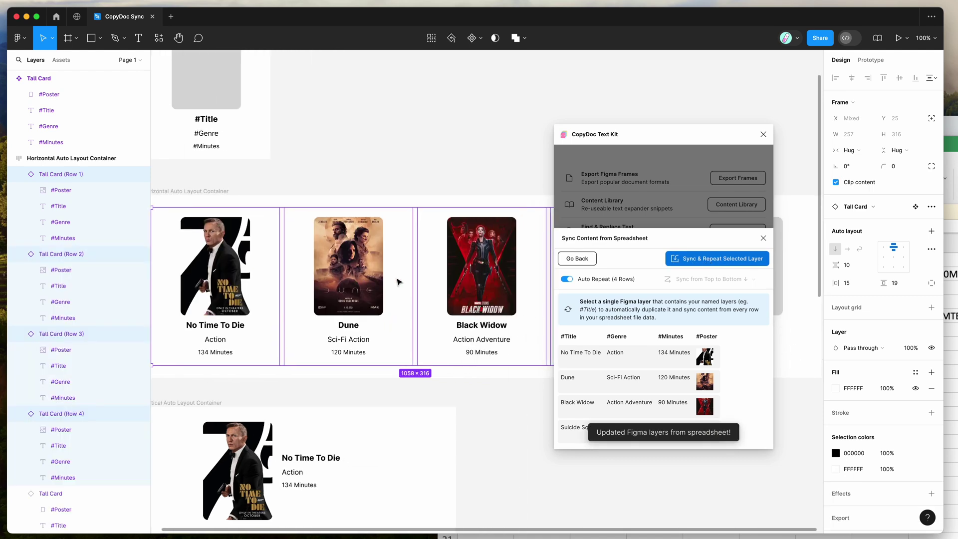
pyautogui.scroll(-3, 399, 282)
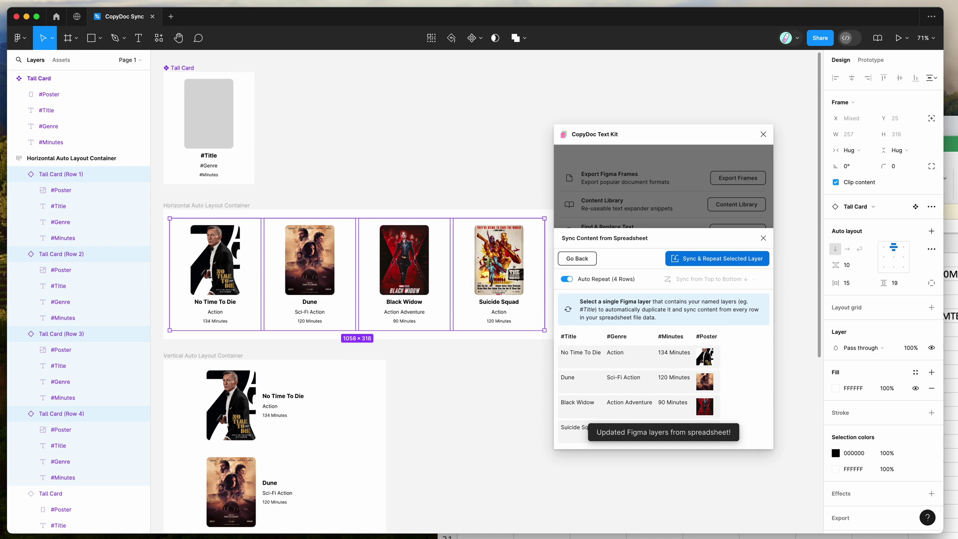
# Switch to Excel and examine movie rows 2 to 5 of content-sample-data against the synced cards.
pyautogui.press('super+Tab')
pyautogui.click(447, 287)
pyautogui.click(447, 302)
pyautogui.click(447, 316)
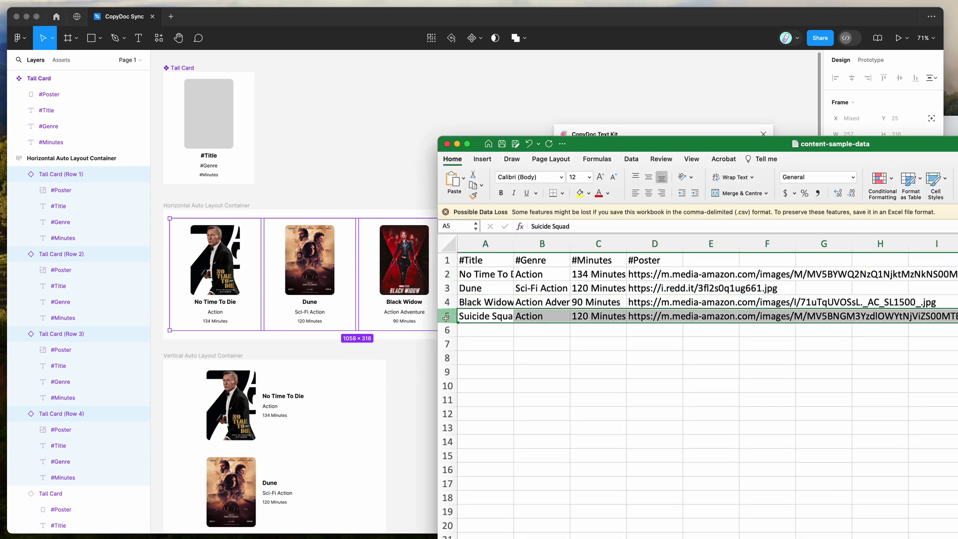
pyautogui.click(447, 301)
pyautogui.click(447, 288)
pyautogui.click(447, 274)
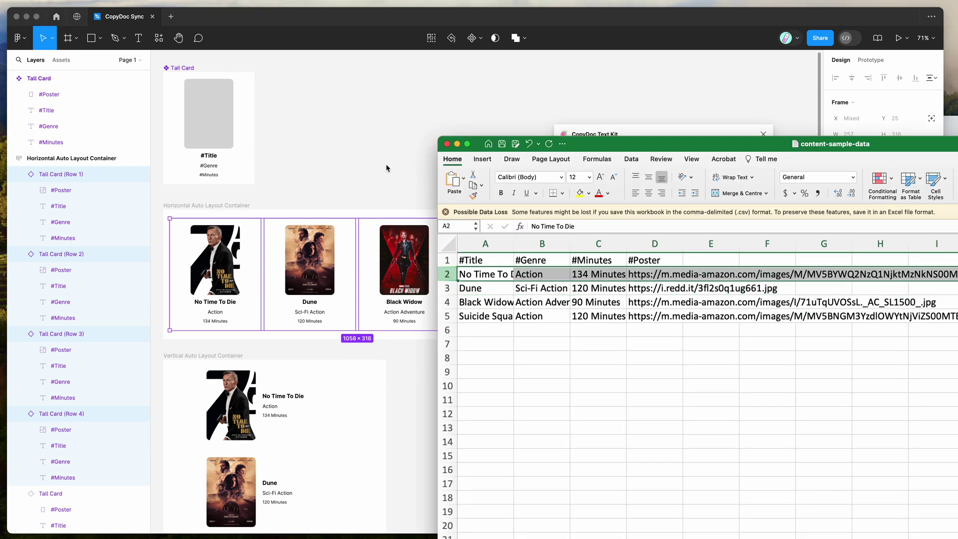
# Return to Figma and hide the original unfilled Tall Card at the end of the Horizontal Auto Layout Container.
pyautogui.click(386, 165)
pyautogui.hscroll(4, 388, 167)
pyautogui.click(475, 223)
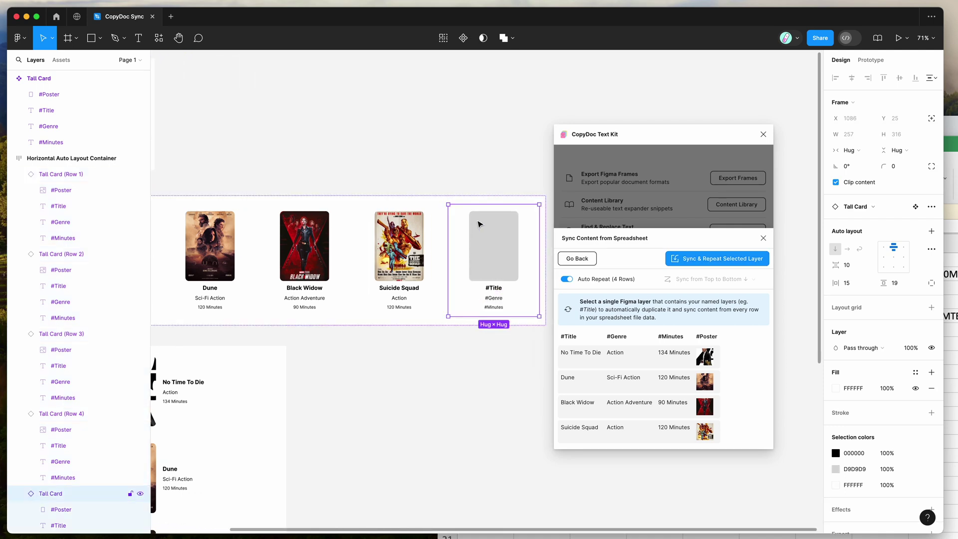
pyautogui.hscroll(3, 464, 234)
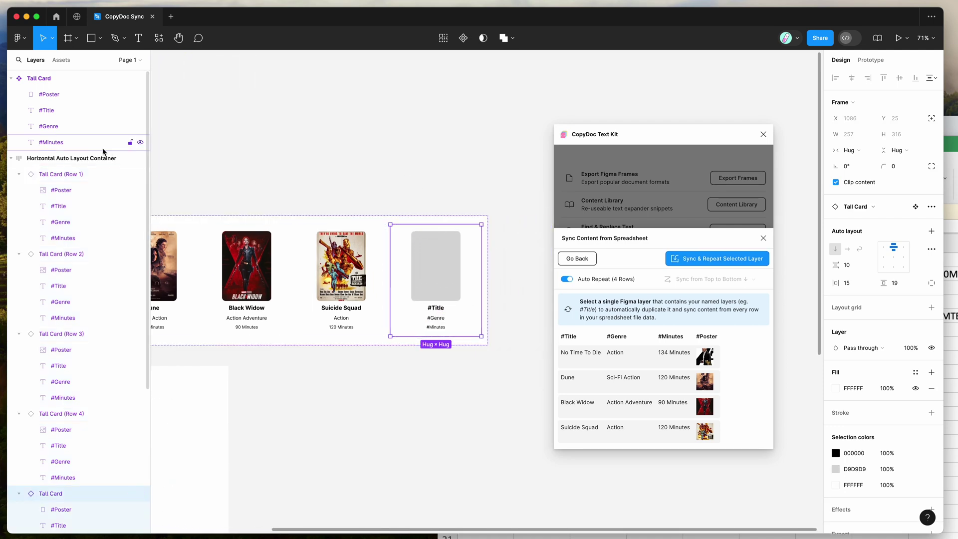
pyautogui.scroll(-2, 103, 154)
pyautogui.click(140, 443)
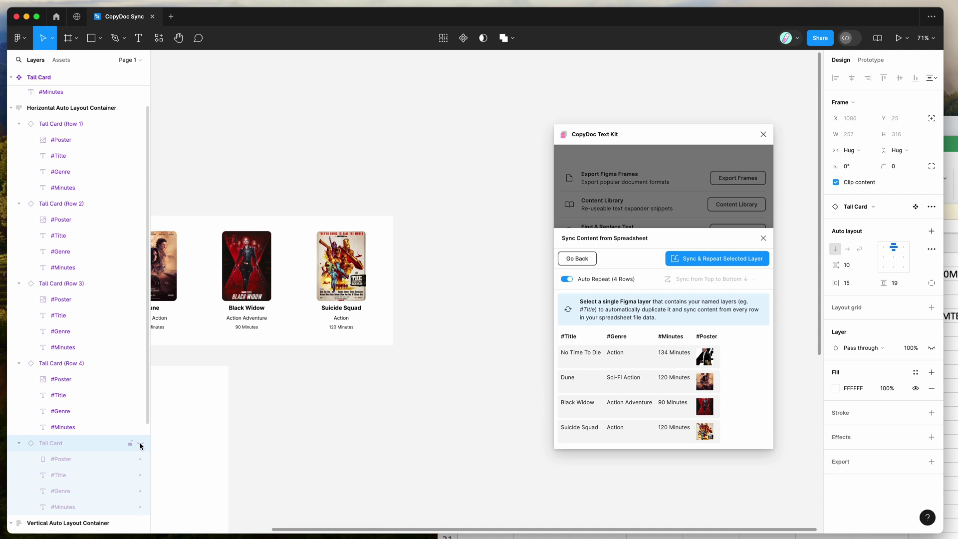
# Review the synced cards in the Horizontal Auto Layout Container and select the No Time To Die card.
pyautogui.click(295, 339)
pyautogui.hscroll(-7, 295, 338)
pyautogui.hscroll(3, 295, 338)
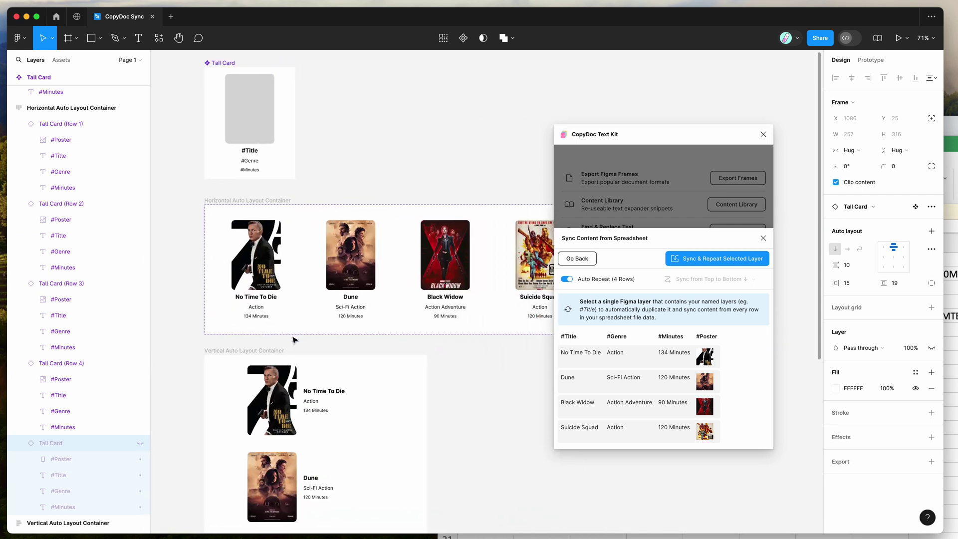
pyautogui.click(297, 231)
pyautogui.scroll(2, 294, 200)
pyautogui.hscroll(1, 294, 199)
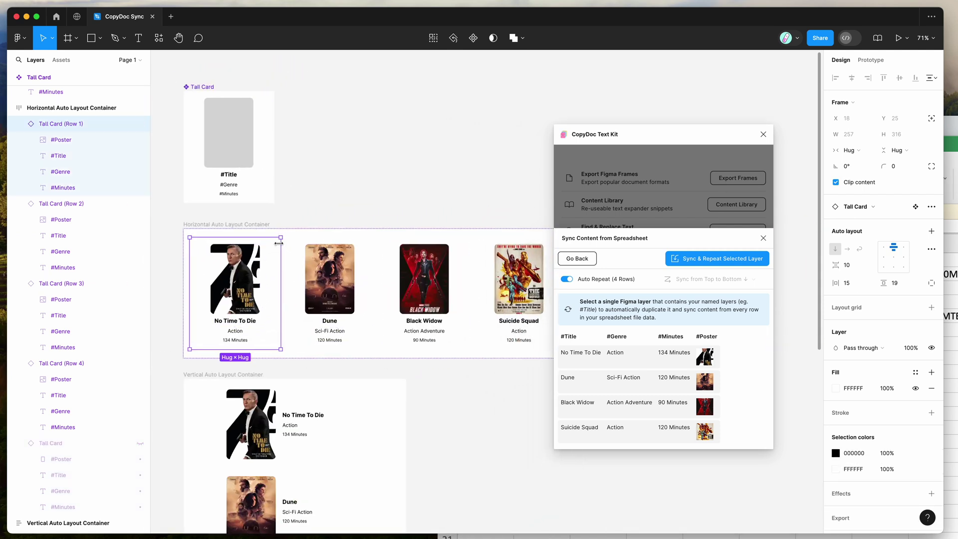
# Enlarge the #Poster placeholder proportionally around its centre in the Tall Card main component.
pyautogui.click(293, 163)
pyautogui.click(225, 141)
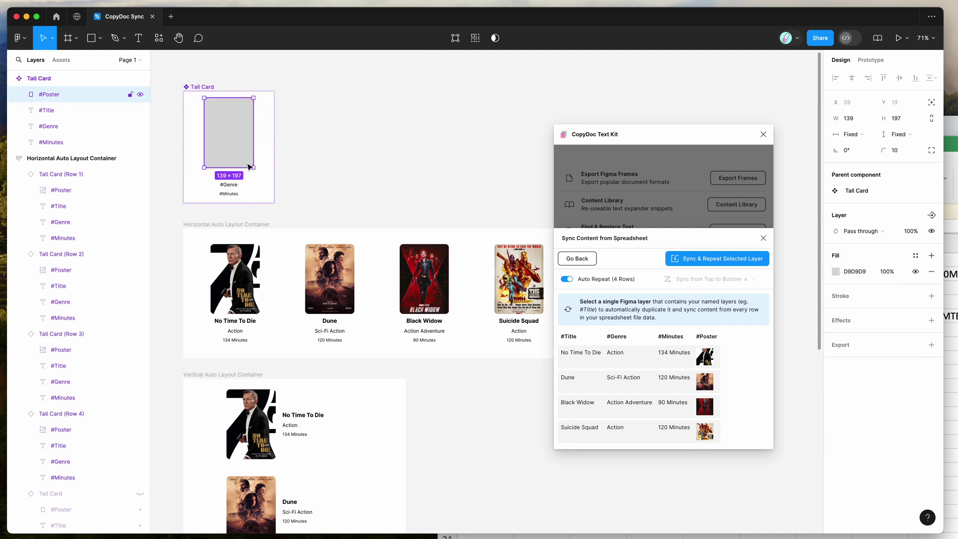
pyautogui.press('alt')
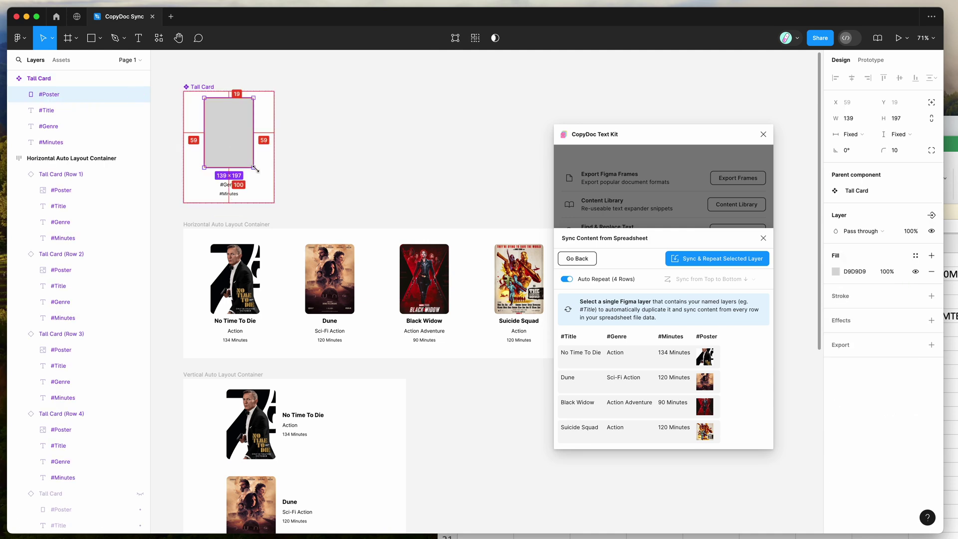
pyautogui.moveTo(255, 168)
pyautogui.mouseDown()
pyautogui.moveTo(259, 189)
pyautogui.moveTo(244, 171)
pyautogui.mouseUp()
# Inspect the Tall Card main component against its synced No Time To Die, Dune and Black Widow instances in the horizontal container.
pyautogui.click(227, 193)
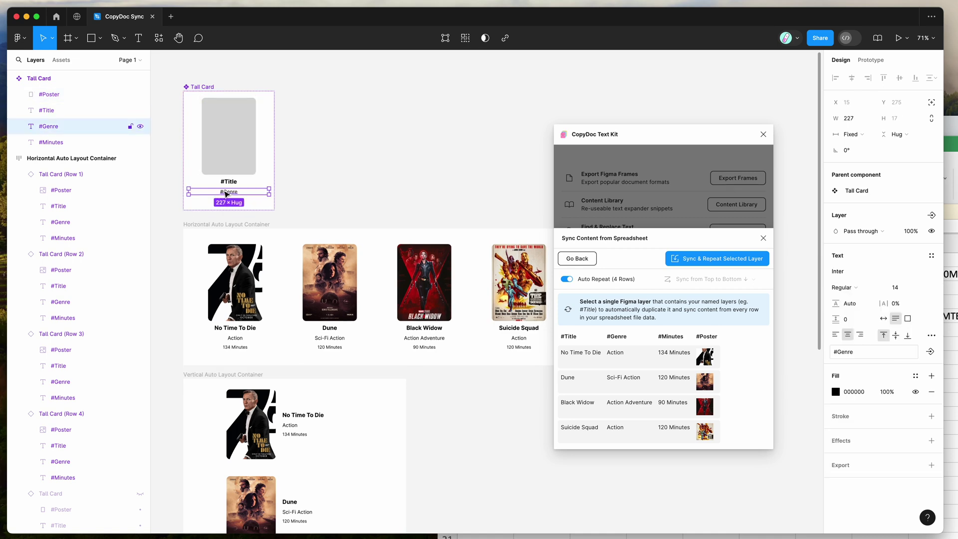
pyautogui.scroll(-2, 300, 202)
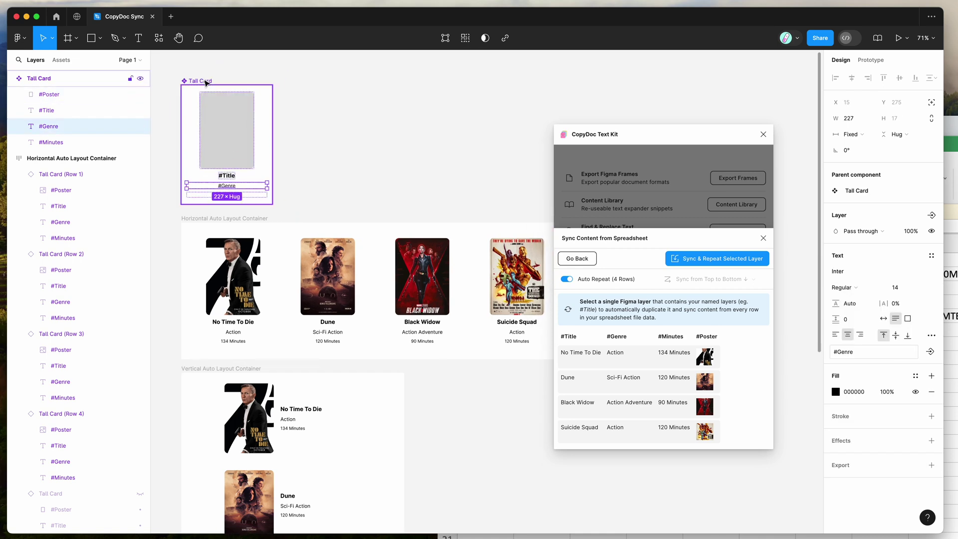
pyautogui.click(206, 82)
pyautogui.scroll(2, 210, 109)
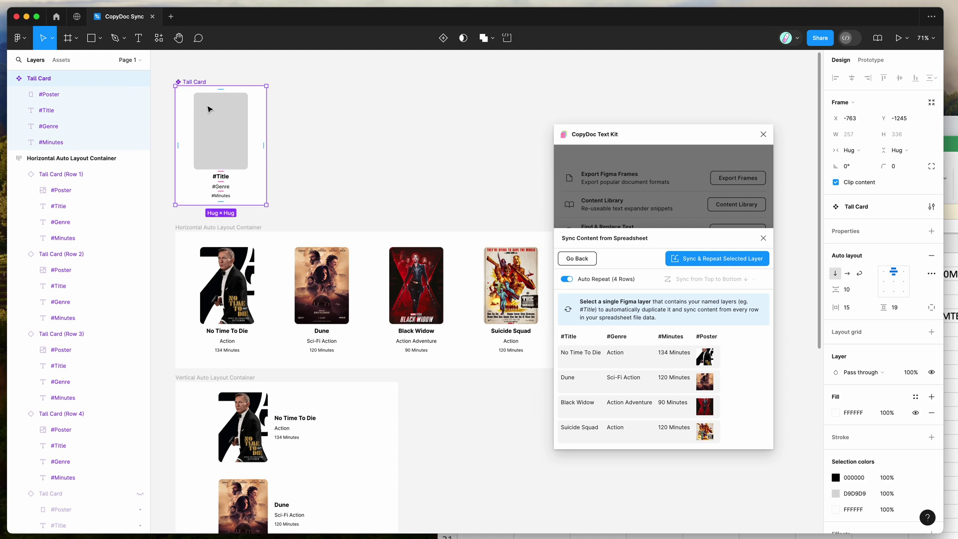
pyautogui.click(246, 272)
pyautogui.click(325, 281)
pyautogui.click(419, 285)
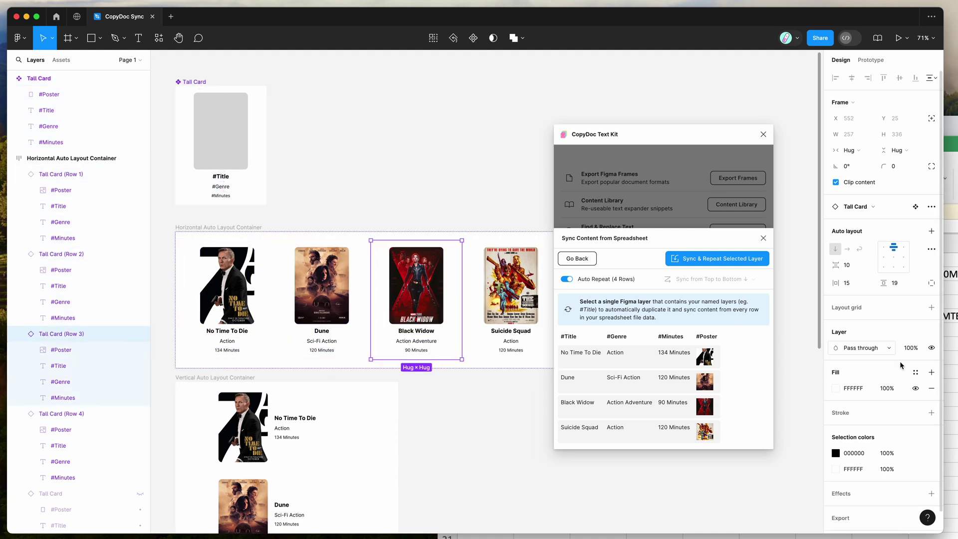
pyautogui.press('super+Tab')
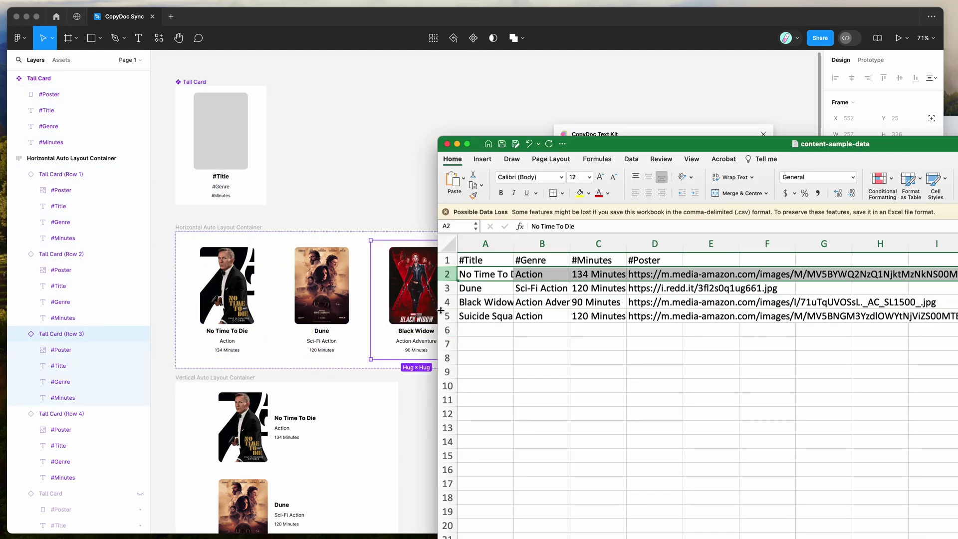
pyautogui.press('super+Tab')
pyautogui.hscroll(2, 387, 150)
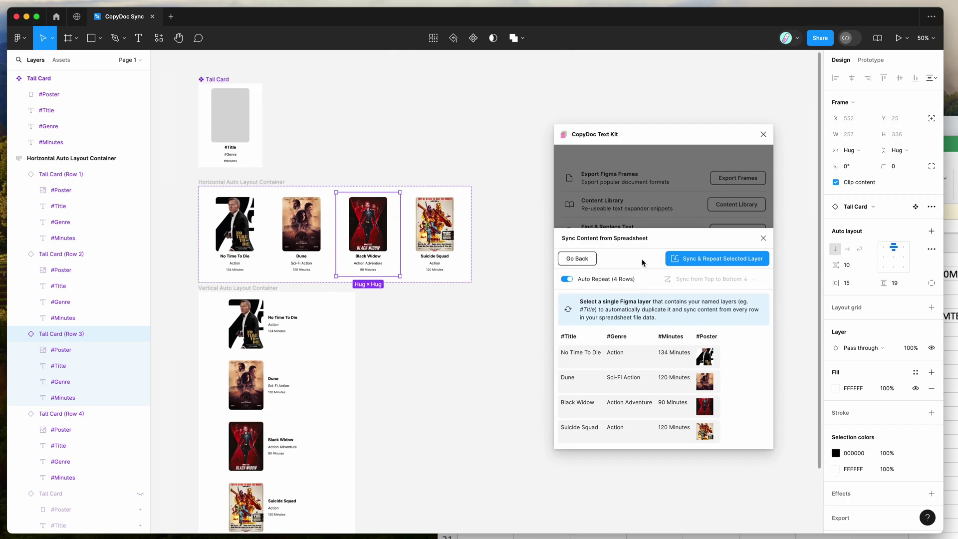
# Go back to the CopyDoc sync source settings and set the source to Sync from Google Sheets URL.
pyautogui.click(577, 258)
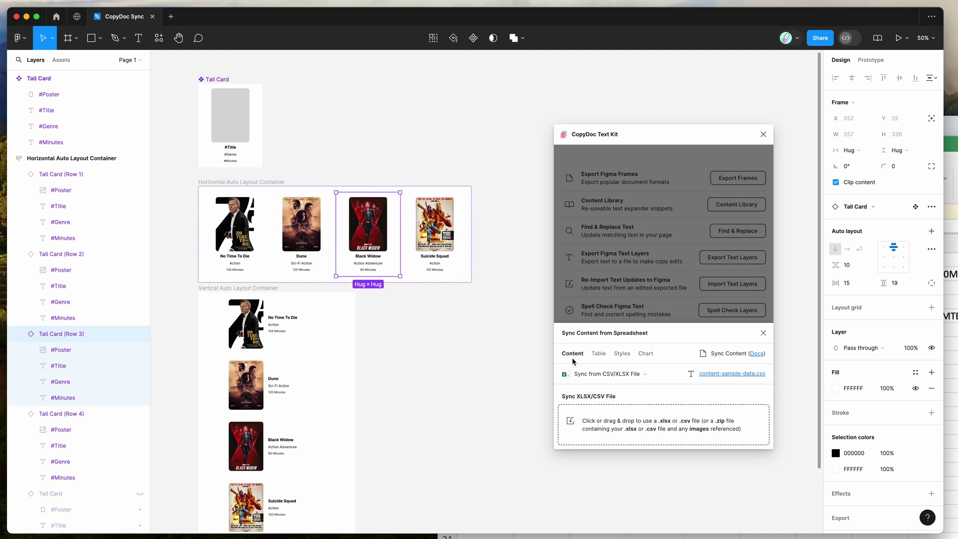
pyautogui.click(599, 377)
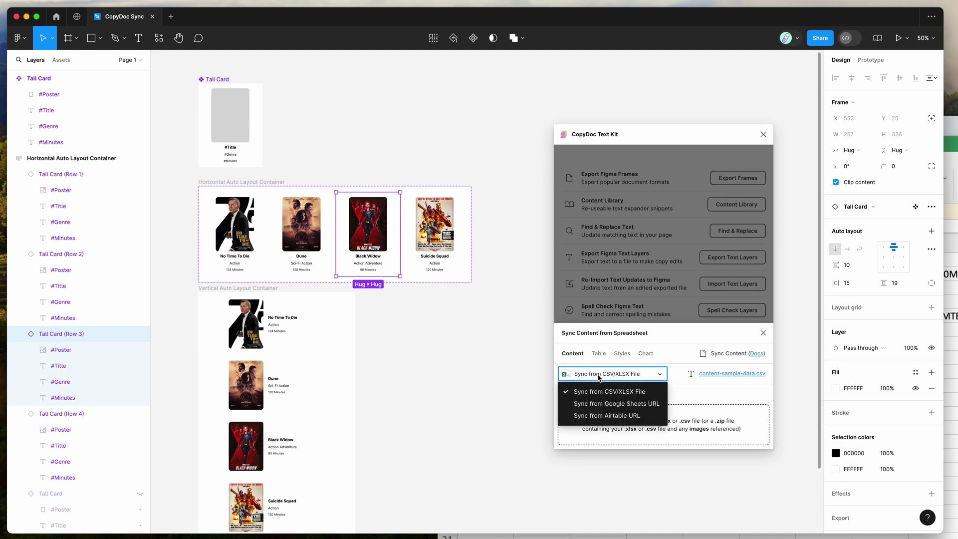
pyautogui.click(613, 407)
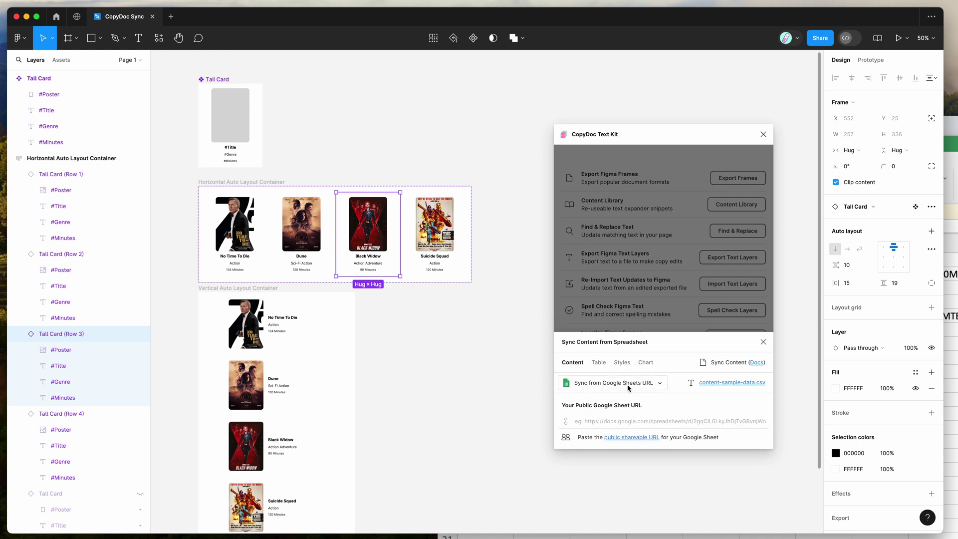
# Switch to Excel and copy all the movie data, including the header row, from content-sample-data.
pyautogui.press('super+Tab')
pyautogui.click(499, 262)
pyautogui.press('super+a')
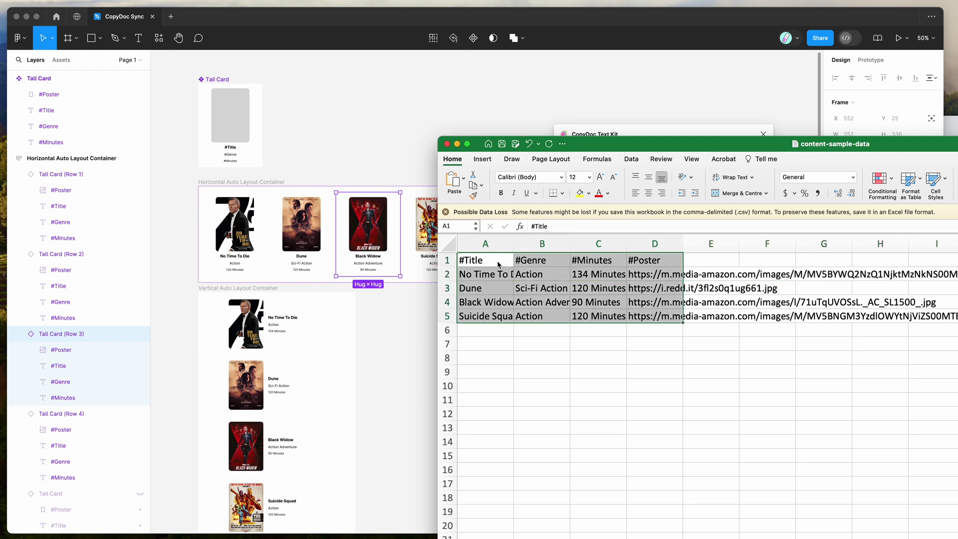
pyautogui.press('super+c')
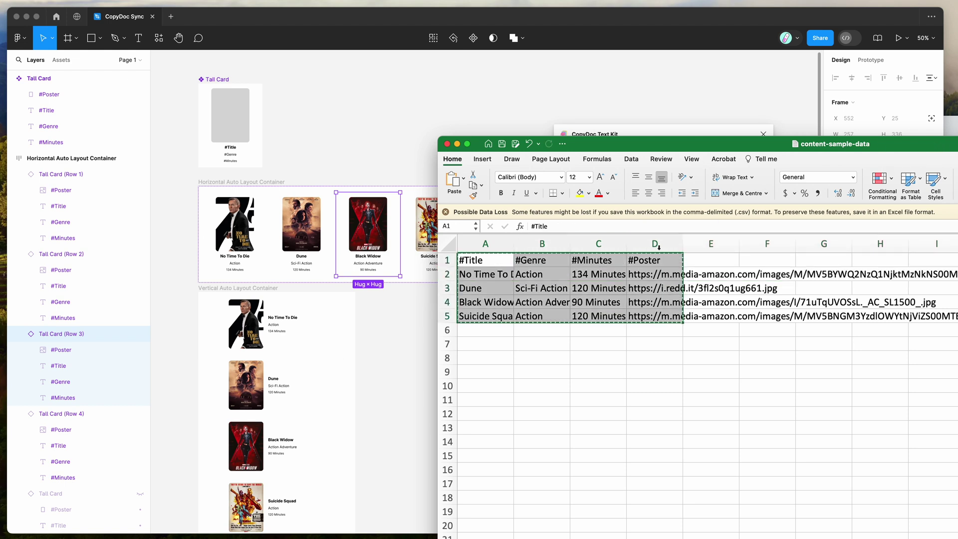
# Switch to the blank Movies Google Sheet, paste the copied data at A1, and check the #Title, #Genre, #Minutes and #Poster headers.
pyautogui.press('super+Tab')
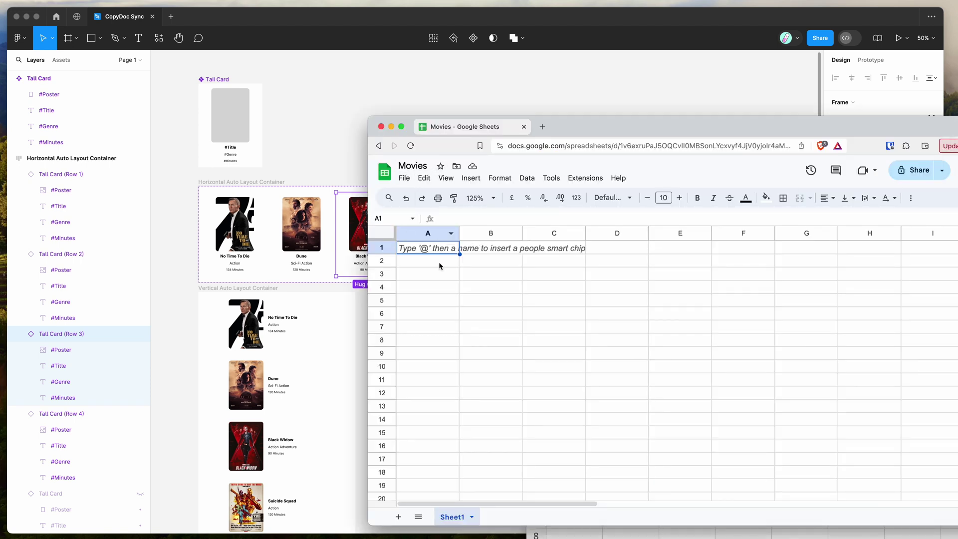
pyautogui.press('super+v')
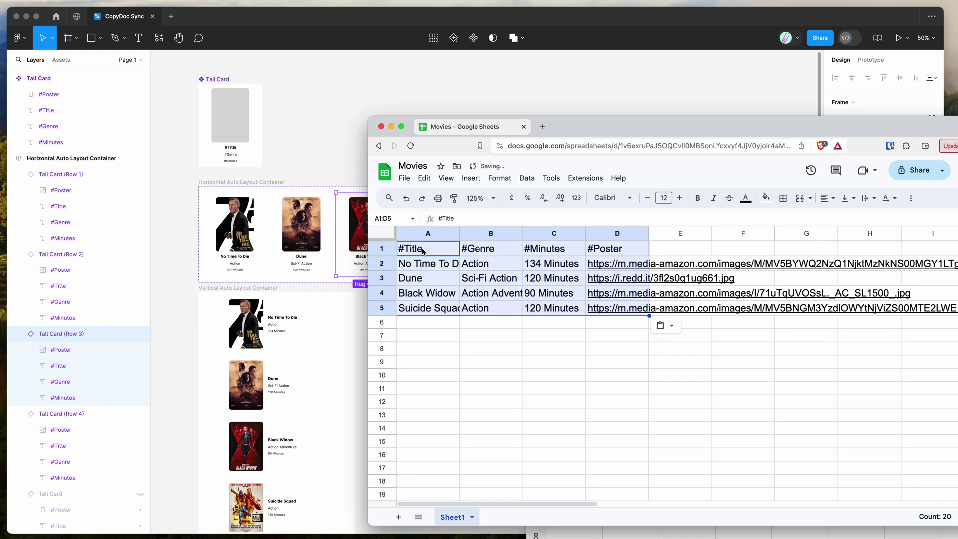
pyautogui.click(427, 254)
pyautogui.click(494, 254)
pyautogui.click(539, 254)
pyautogui.click(590, 253)
pyautogui.click(452, 256)
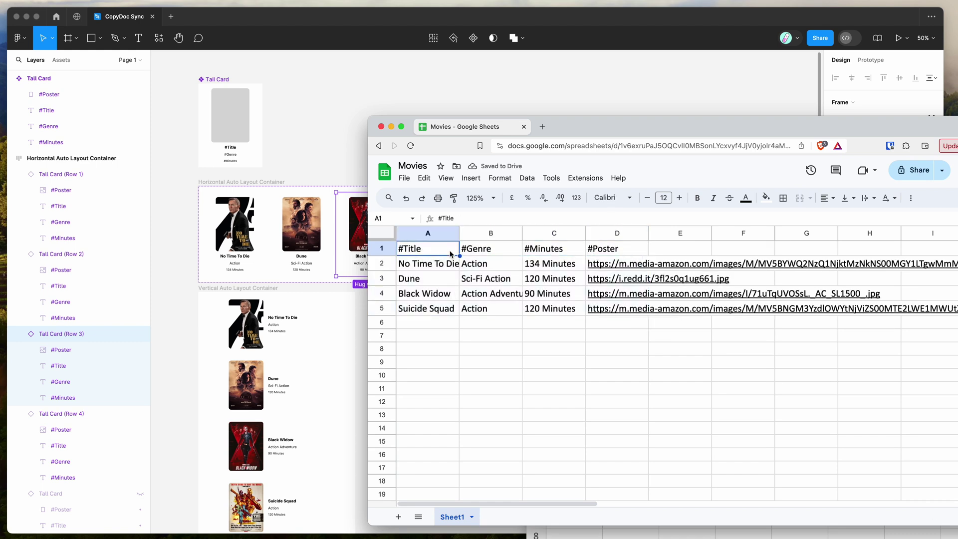
# Share the Movies sheet with Anyone with the link as Viewer and copy its link.
pyautogui.click(910, 171)
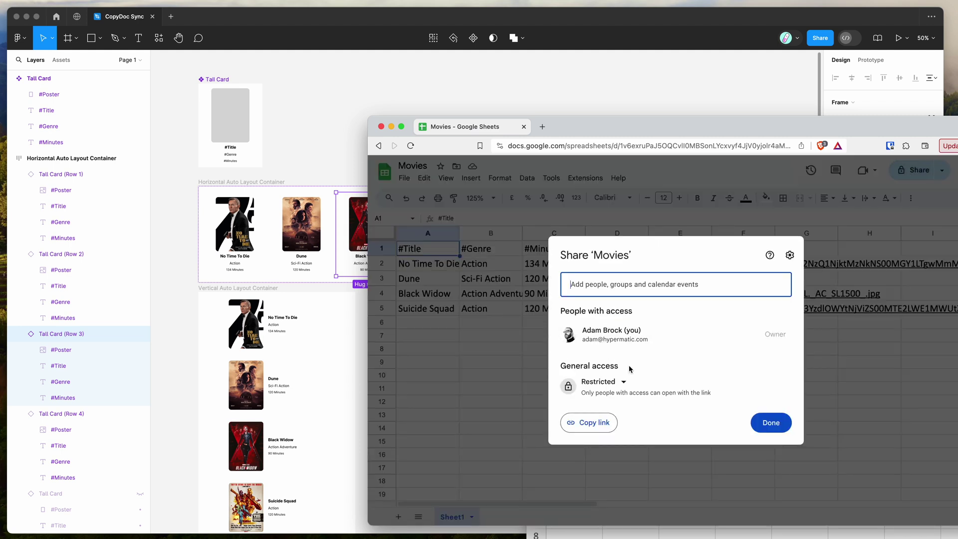
pyautogui.click(619, 381)
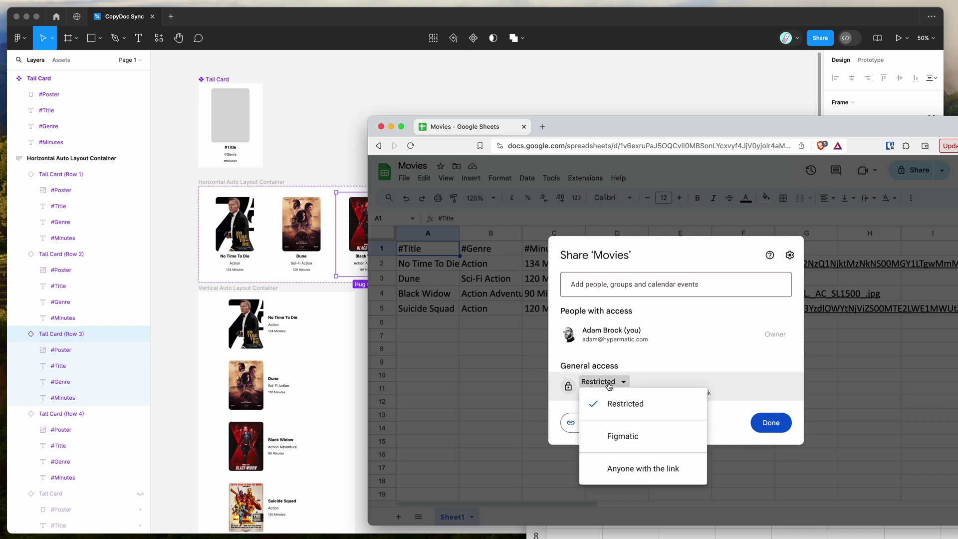
pyautogui.click(641, 467)
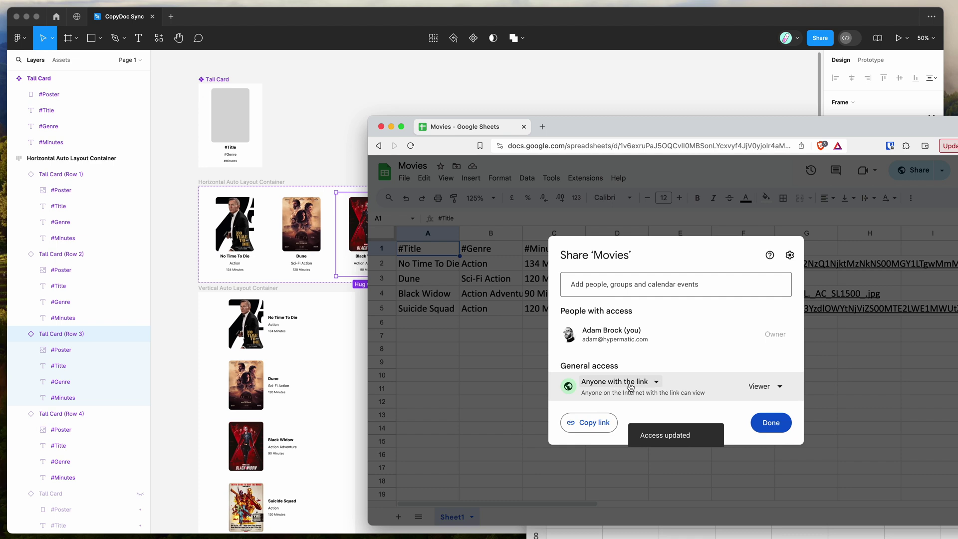
pyautogui.click(595, 426)
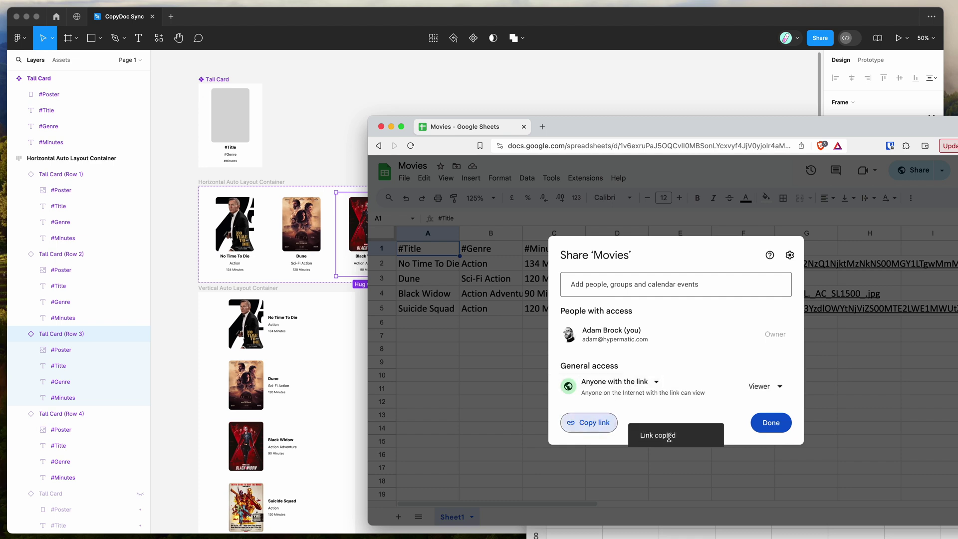
# Return to Figma and paste the copied Movies link as the public Google Sheet URL in CopyDoc.
pyautogui.click(435, 77)
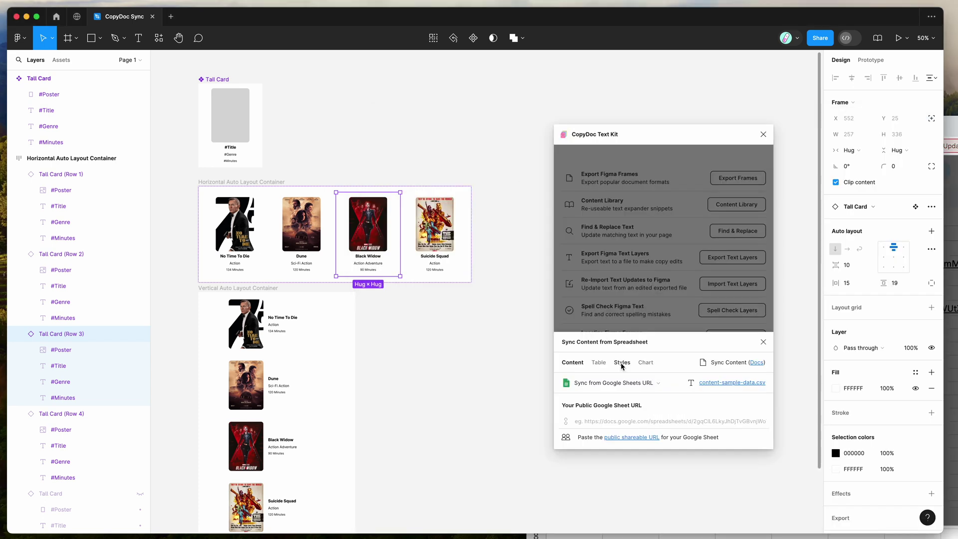
pyautogui.click(613, 384)
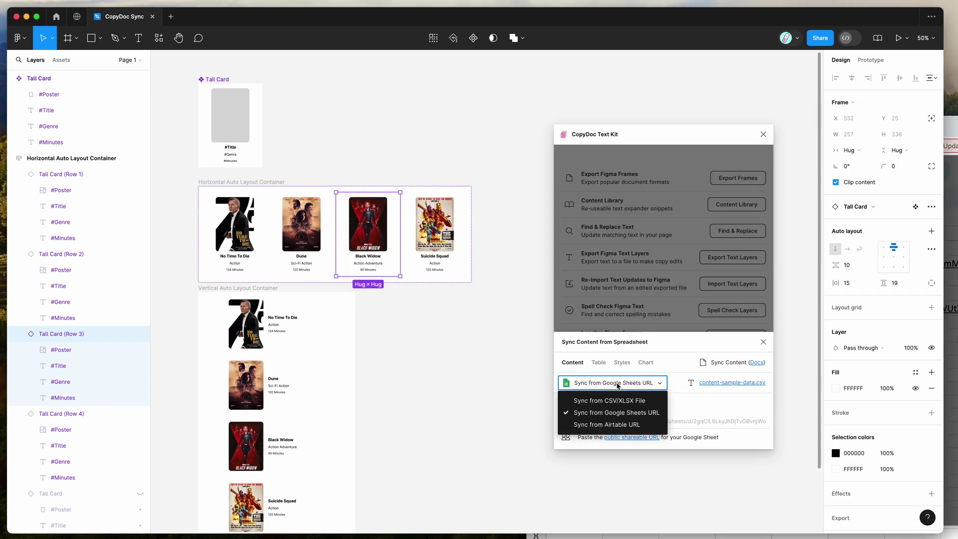
pyautogui.click(605, 415)
pyautogui.click(595, 424)
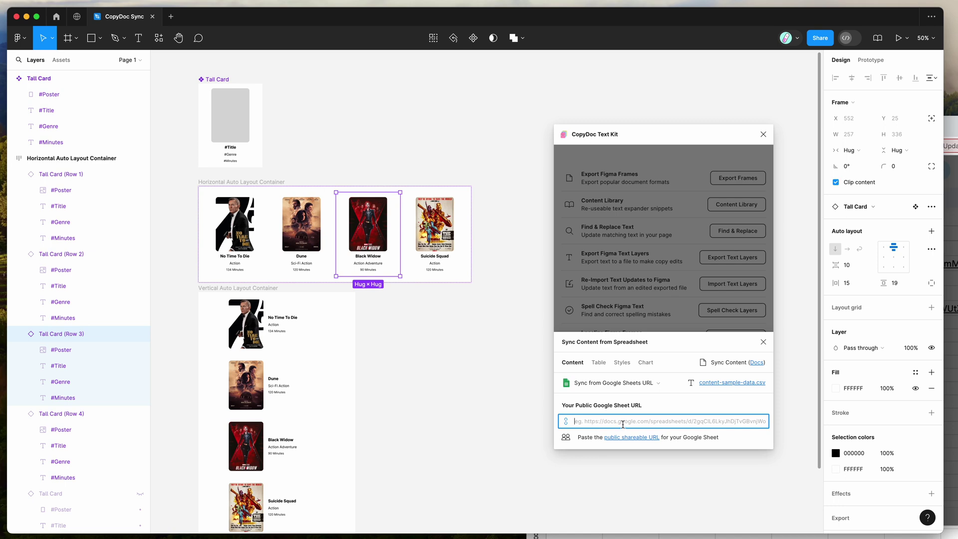
pyautogui.hotkey('ctrl', 'v')
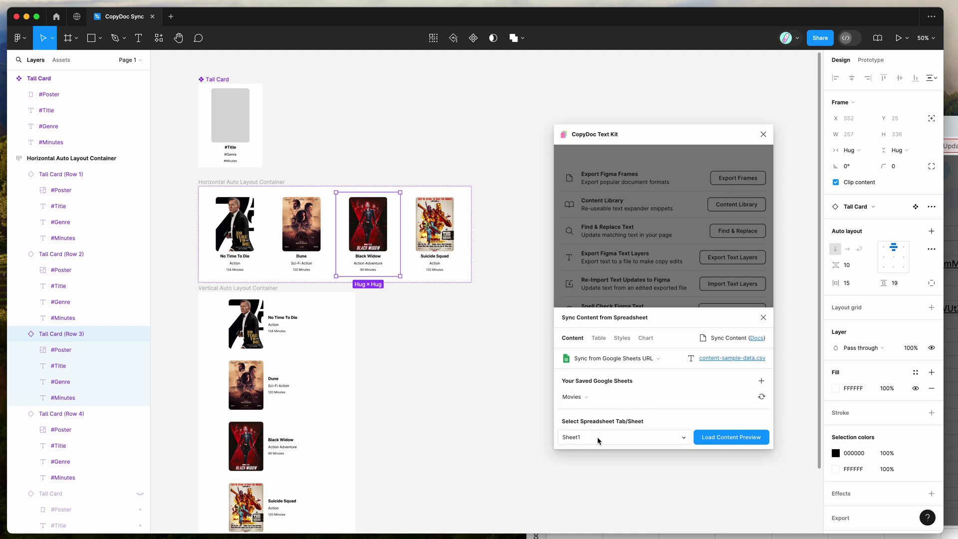
# Choose Sheet1 of the saved Movies spreadsheet and load its content preview.
pyautogui.click(583, 437)
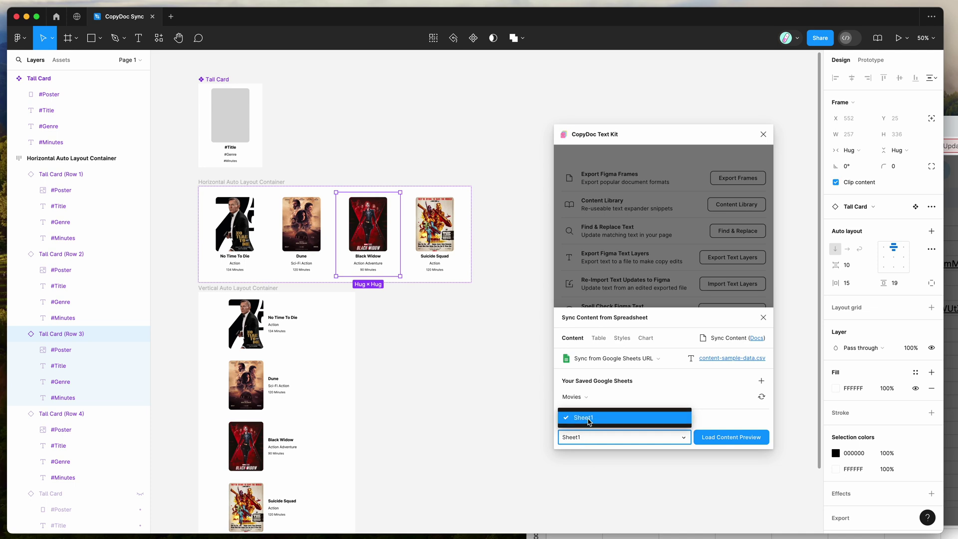
pyautogui.click(589, 420)
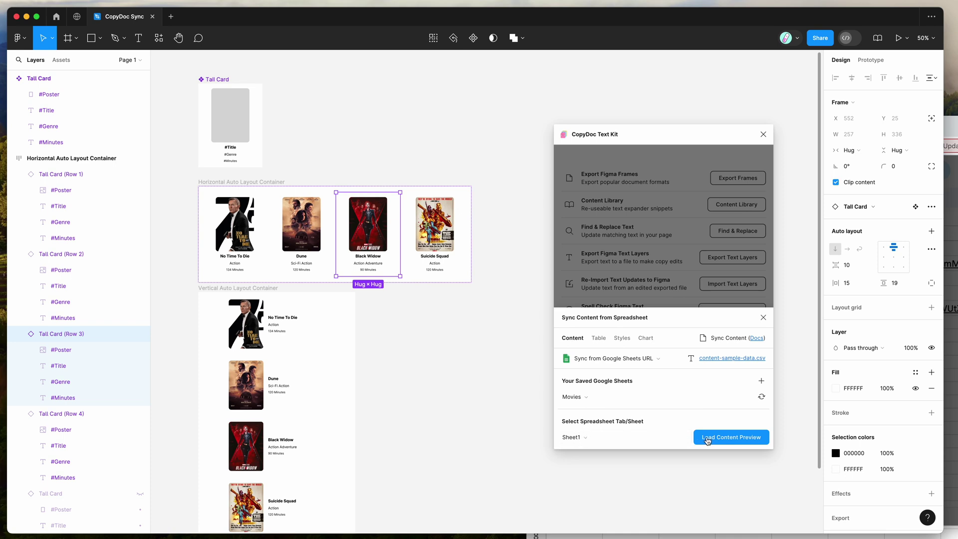
pyautogui.click(724, 439)
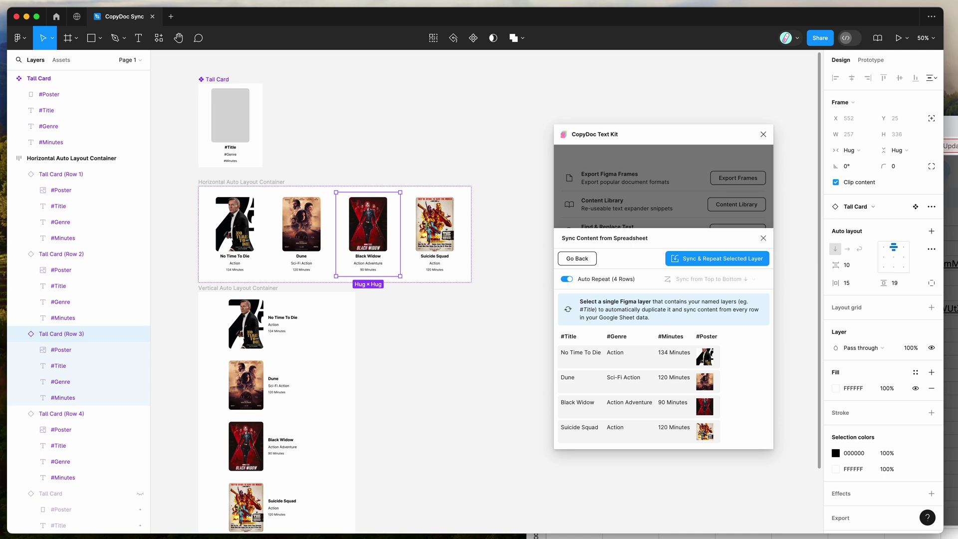
# Switch to the Movies Google Sheet, close its sharing dialog, and return to Figma.
pyautogui.click(952, 206)
pyautogui.press('Escape')
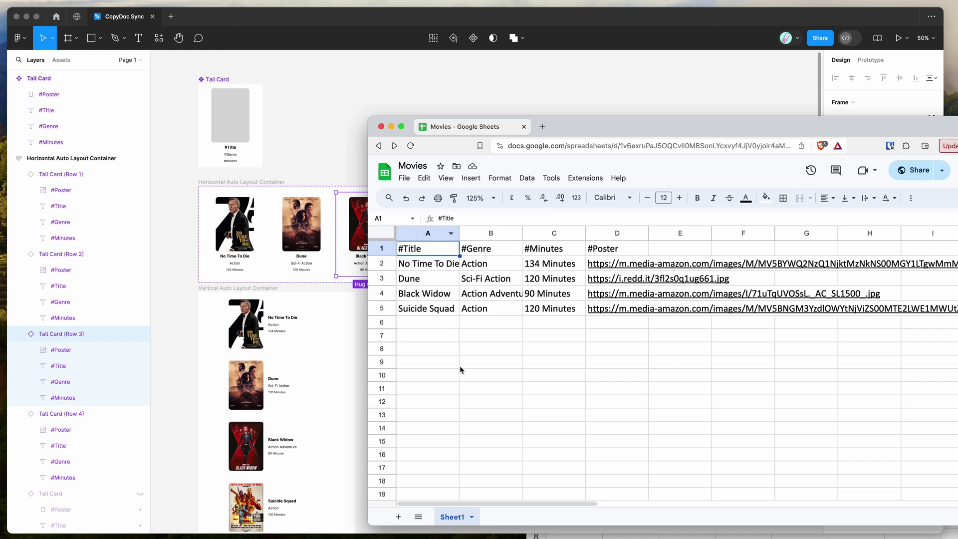
pyautogui.click(617, 21)
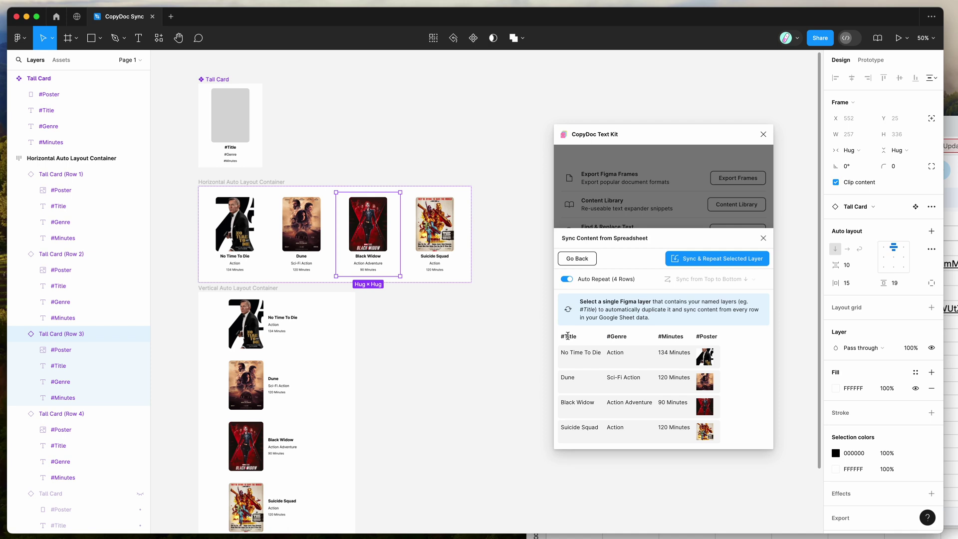
# Move the Tall Card main component clear of both auto layout containers, to about X 692, Y -1239.
pyautogui.scroll(-5, 483, 285)
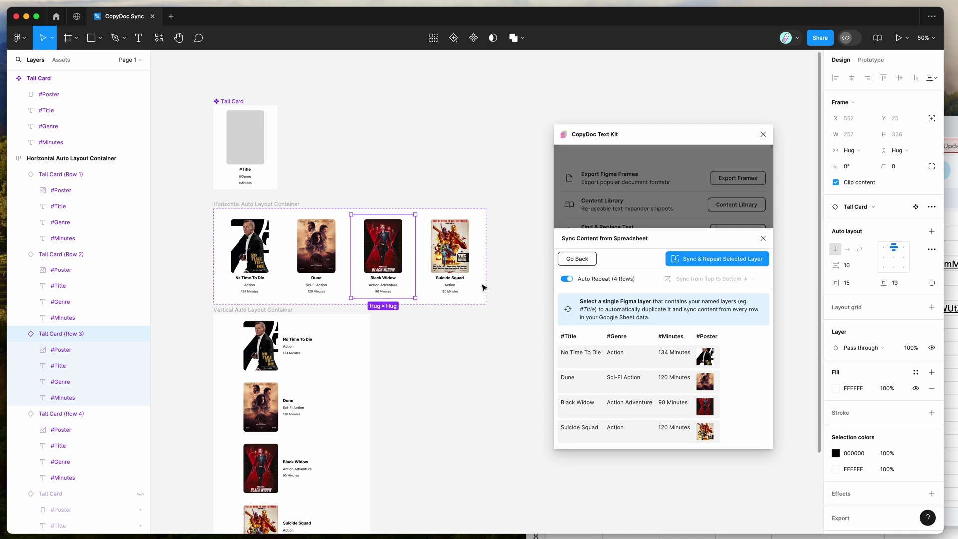
pyautogui.keyDown('ctrl'); pyautogui.scroll(-3, 483, 288); pyautogui.keyUp('ctrl')
pyautogui.scroll(4, 317, 166)
pyautogui.click(304, 164)
pyautogui.moveTo(290, 164); pyautogui.dragTo(494, 130)
pyautogui.hscroll(3, 463, 133)
pyautogui.moveTo(362, 129); pyautogui.dragTo(414, 161)
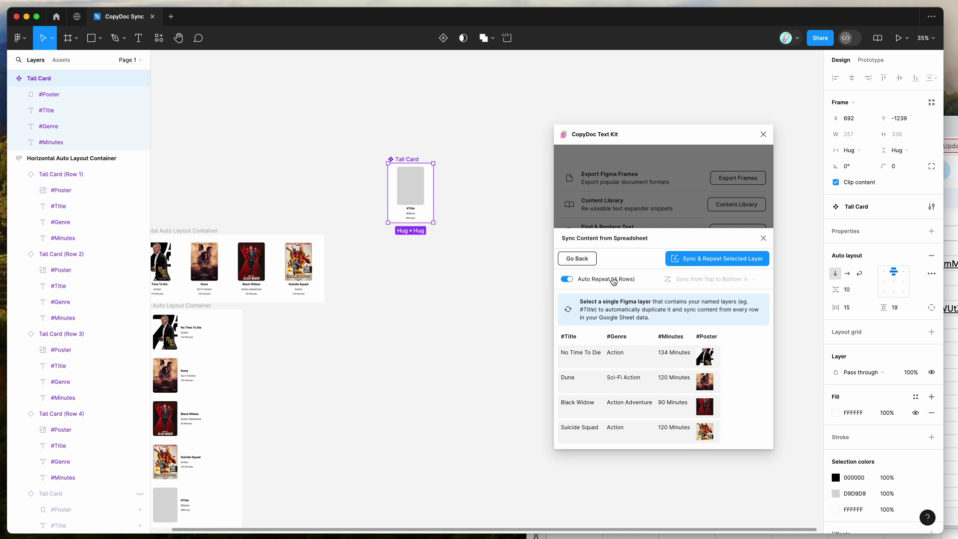
# Sync and auto-repeat the Tall Card for the four Google Sheet rows, and move the generated frame to about X -1199, Y -1802.
pyautogui.click(705, 259)
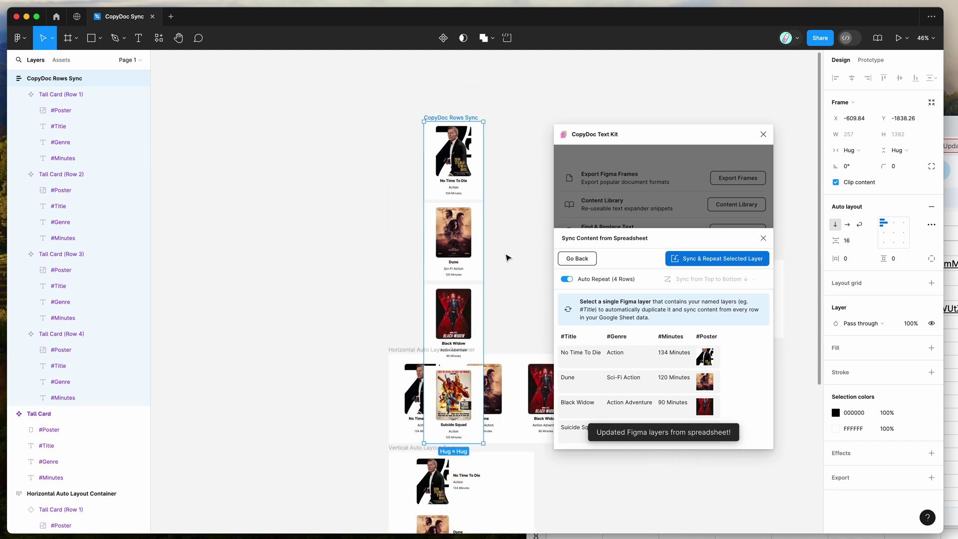
pyautogui.moveTo(469, 121); pyautogui.dragTo(333, 128)
# Select the Horizontal Auto Layout Container and compare its cards with the newly generated vertical stack of Tall Cards.
pyautogui.hscroll(5, 333, 127)
pyautogui.scroll(-2, 333, 127)
pyautogui.scroll(-1, 333, 127)
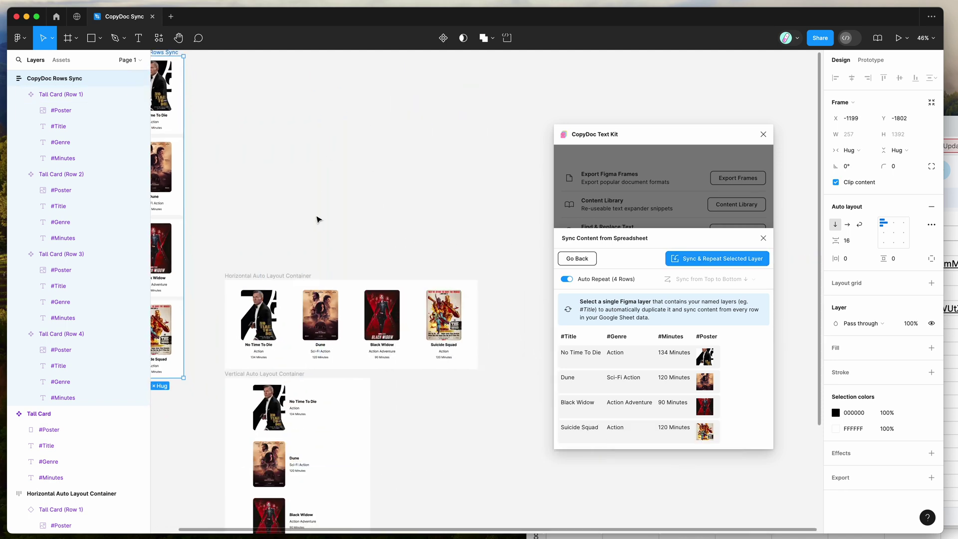
pyautogui.click(277, 277)
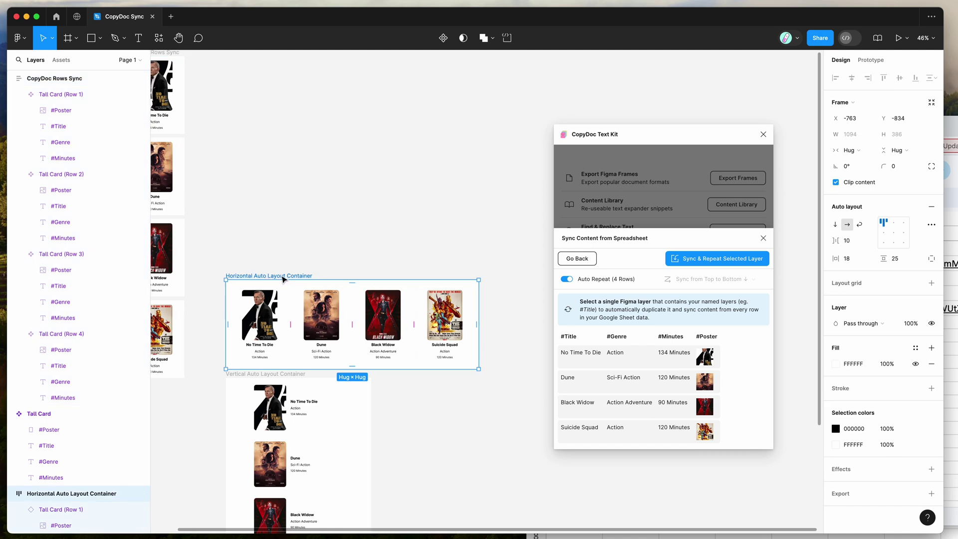
pyautogui.scroll(3, 283, 278)
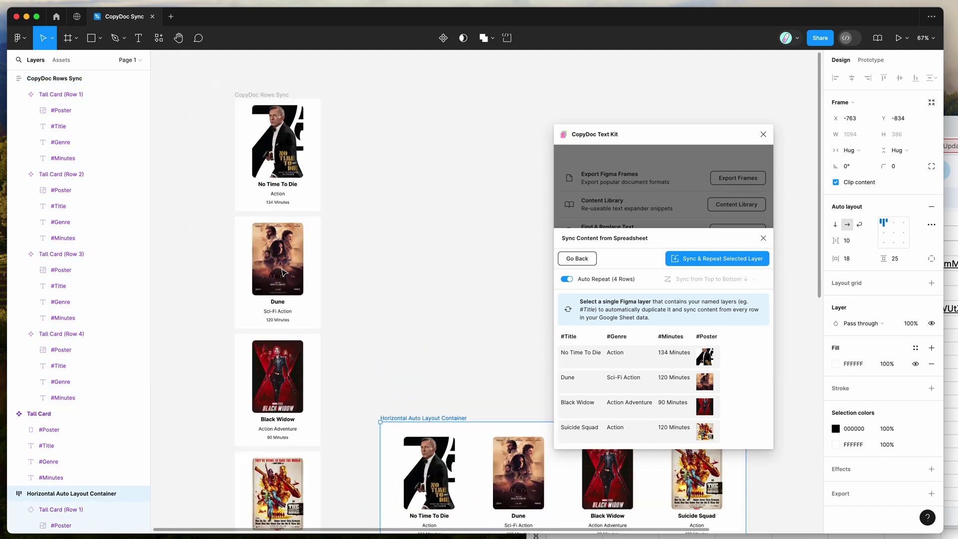
# Select the CopyDoc Rows Sync frame and examine its auto layout direction, spacing and stacked Tall Card layers.
pyautogui.click(278, 95)
pyautogui.scroll(-1, 275, 97)
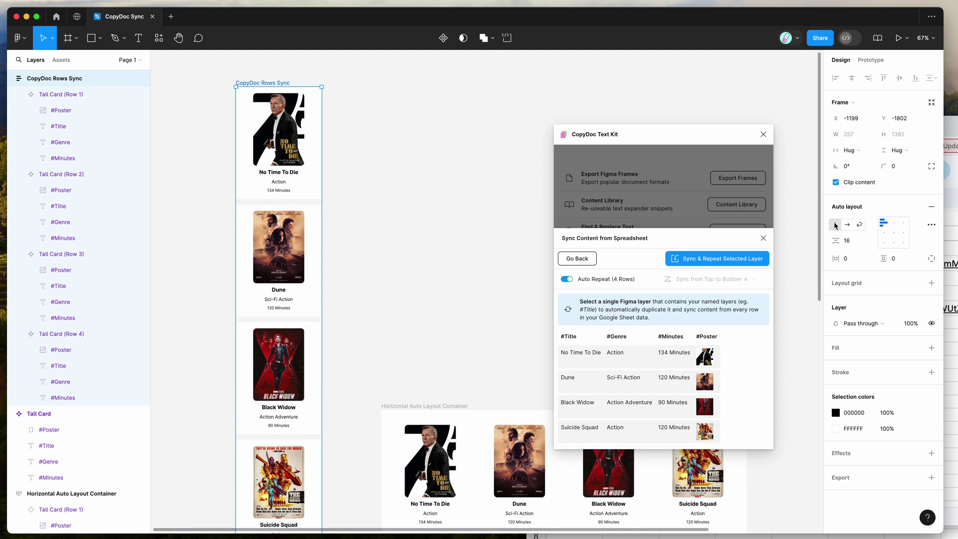
pyautogui.scroll(-1, 467, 197)
pyautogui.hscroll(-1, 467, 197)
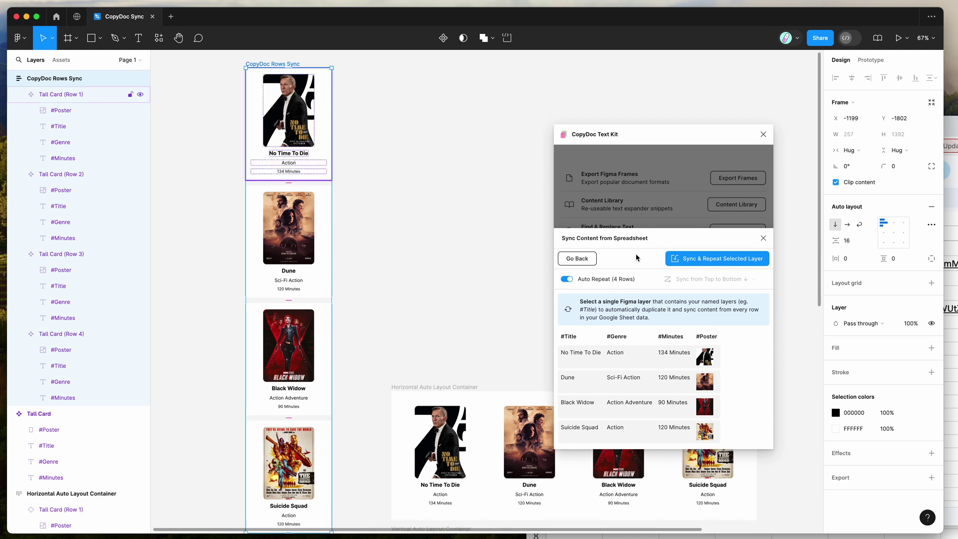
pyautogui.moveTo(835, 241); pyautogui.dragTo(834, 242)
pyautogui.scroll(-1, 453, 244)
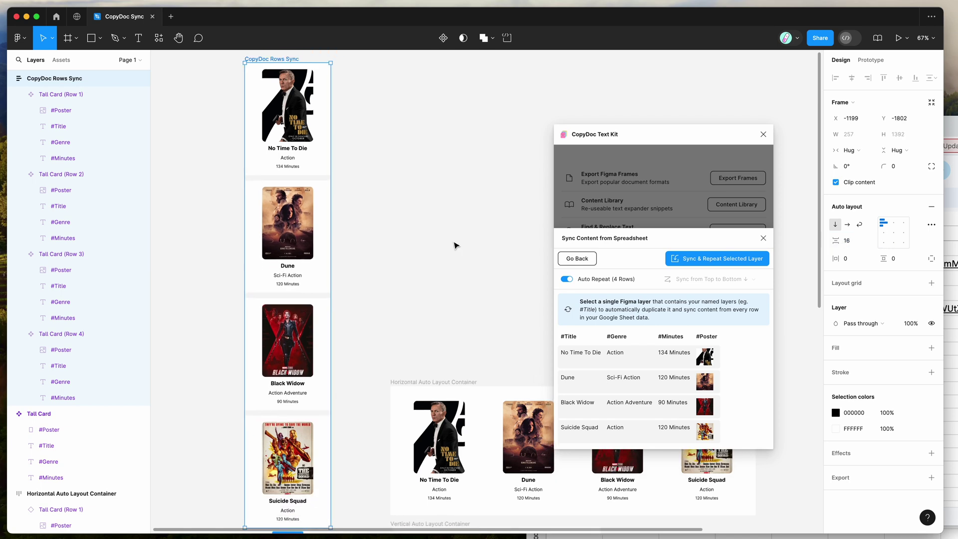
pyautogui.scroll(-2, 455, 245)
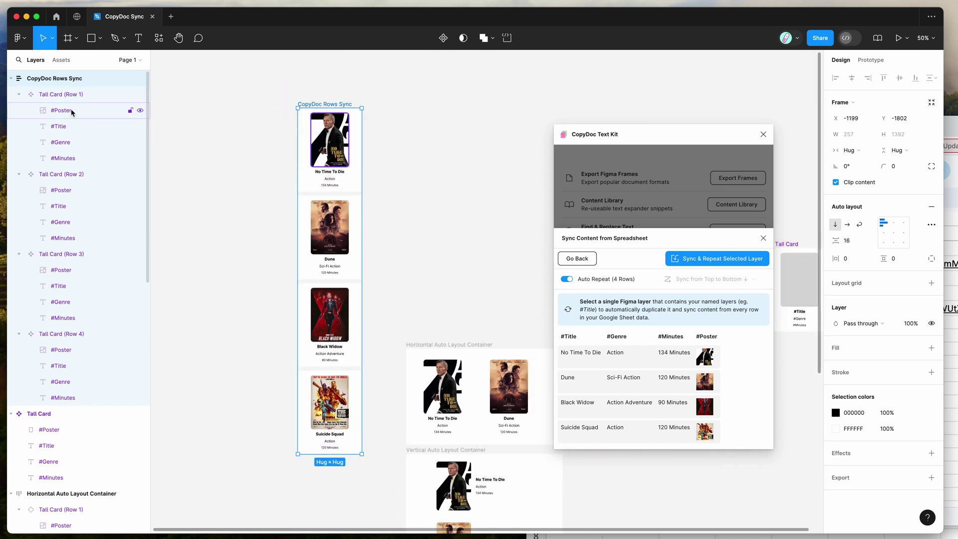
pyautogui.hscroll(2, 329, 181)
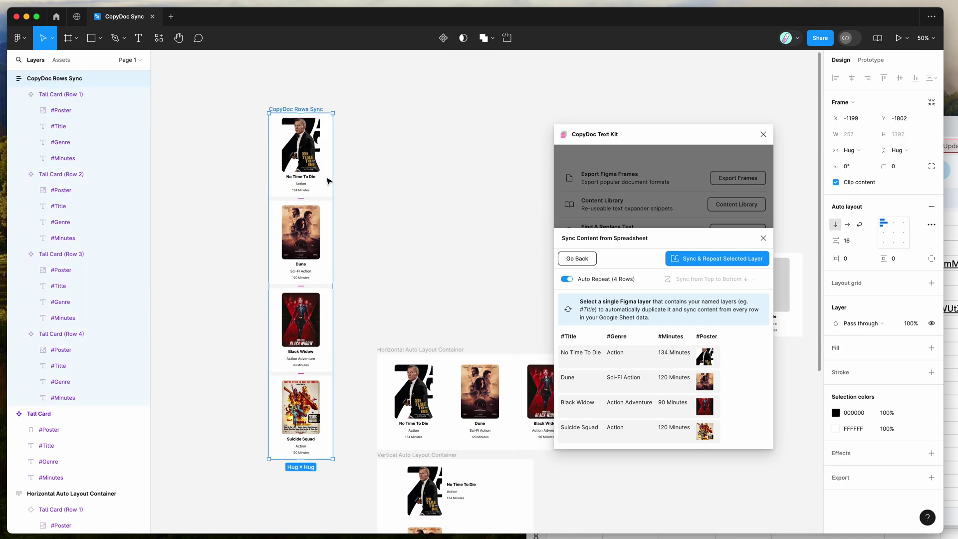
# Move the Tall Card main component to just above the Horizontal Auto Layout Container, at about X -650, Y -1368.
pyautogui.hscroll(1, 328, 180)
pyautogui.scroll(-1, 320, 174)
pyautogui.hscroll(3, 299, 162)
pyautogui.hscroll(4, 293, 158)
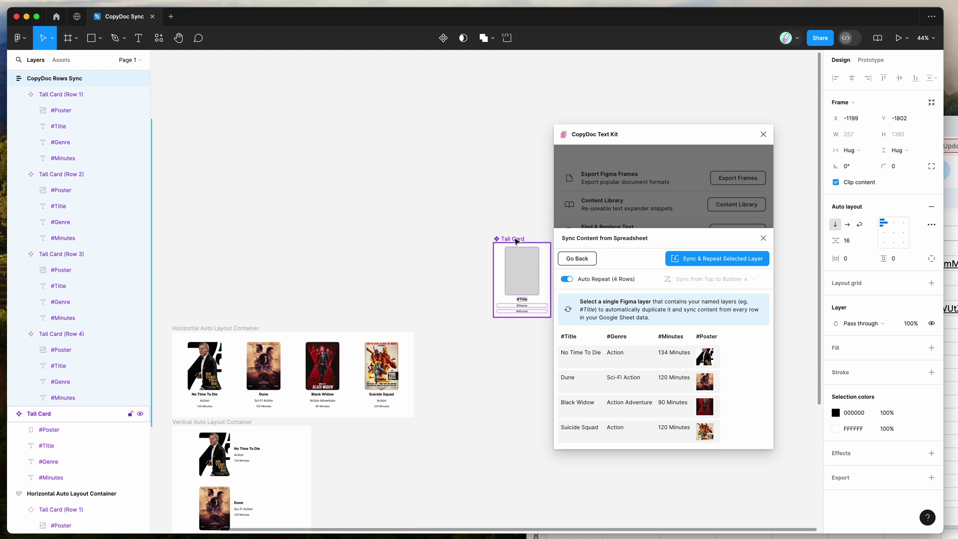
pyautogui.moveTo(516, 241); pyautogui.dragTo(219, 227)
pyautogui.hscroll(-4, 220, 227)
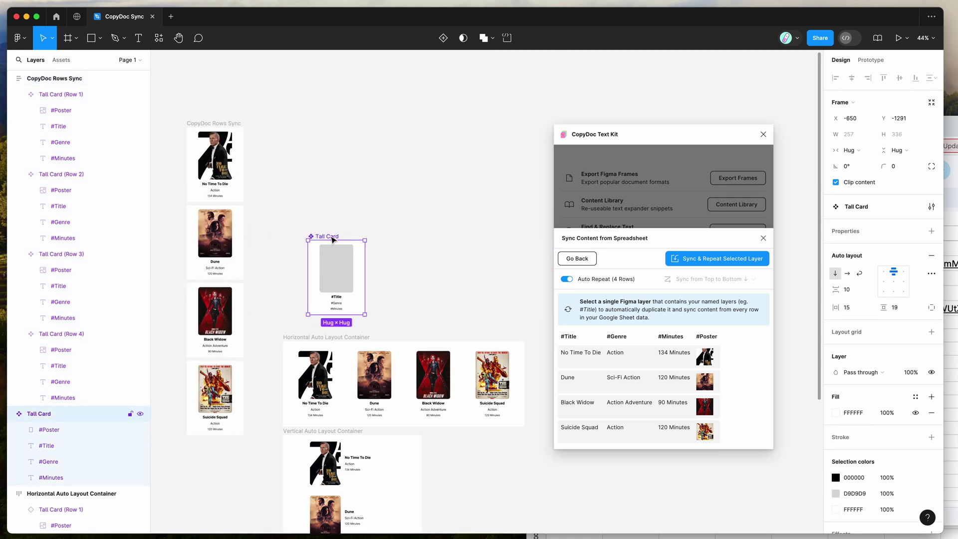
pyautogui.moveTo(331, 234); pyautogui.dragTo(331, 216)
# Turn off Auto Repeat, select the first three cards in the Horizontal Auto Layout Container, and narrow the selection to Dune and Black Widow.
pyautogui.click(324, 374)
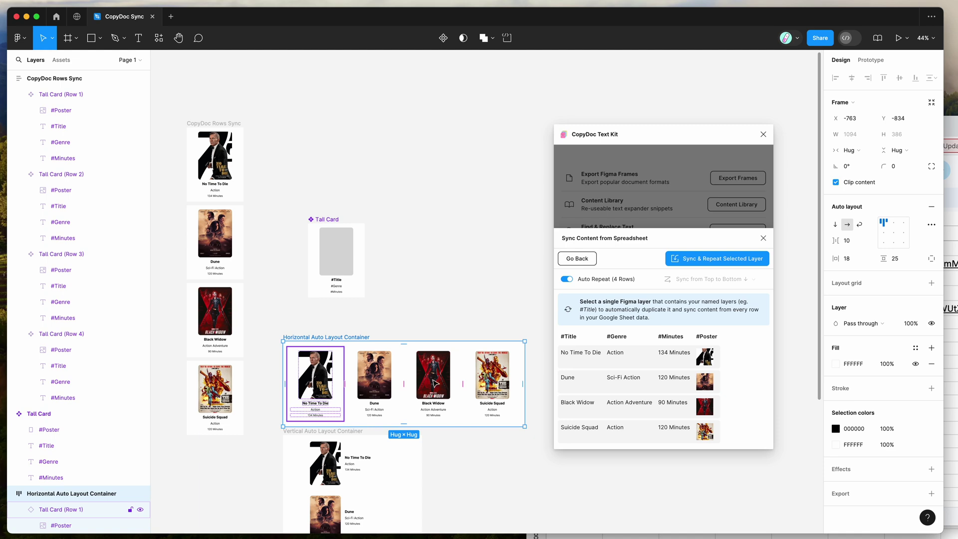
pyautogui.scroll(3, 410, 341)
pyautogui.hscroll(-2, 410, 340)
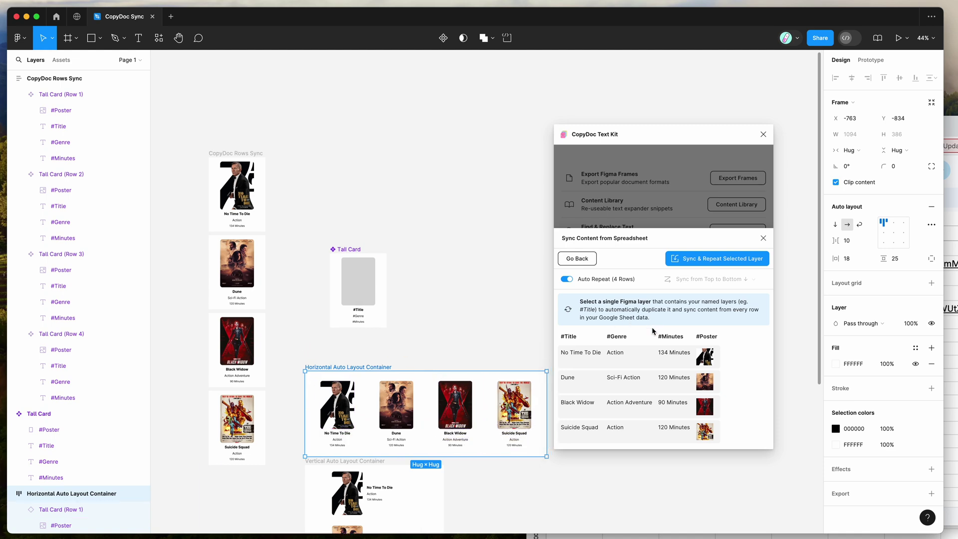
pyautogui.click(568, 283)
pyautogui.click(445, 333)
pyautogui.click(333, 398)
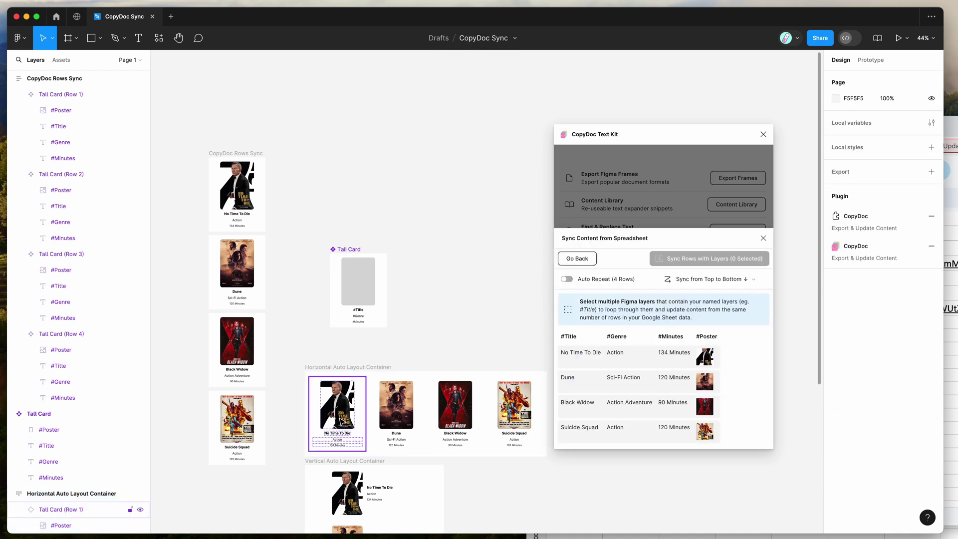
pyautogui.keyDown('shift'); pyautogui.click(389, 420); pyautogui.keyUp('shift')
pyautogui.keyDown('shift'); pyautogui.click(460, 417); pyautogui.keyUp('shift')
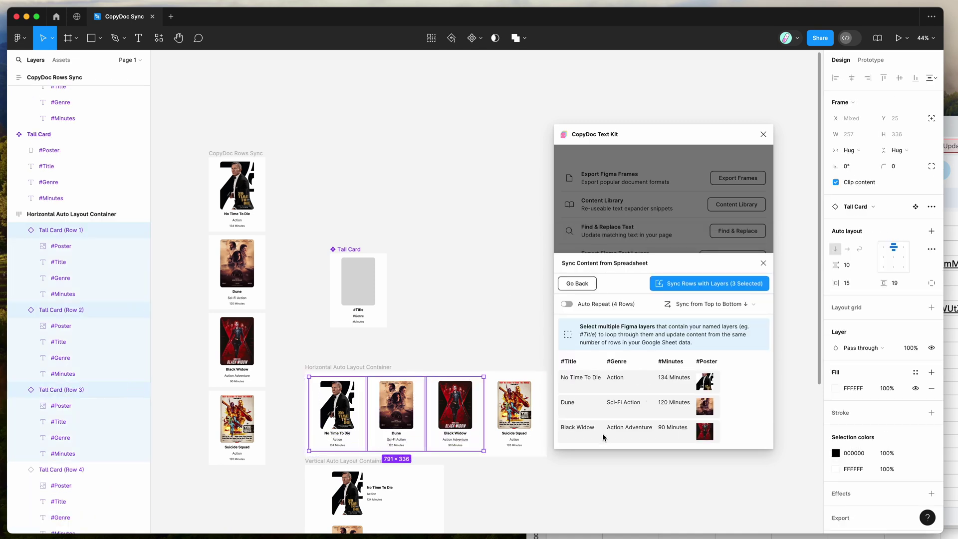
pyautogui.click(423, 411)
pyautogui.keyDown('shift'); pyautogui.click(453, 409); pyautogui.keyUp('shift')
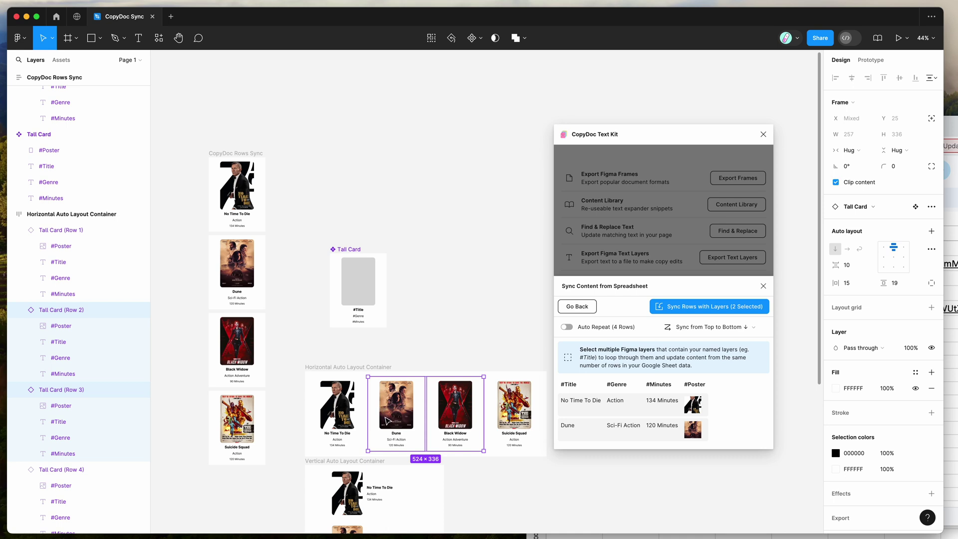
# Switch to the sample data in Excel, highlight rows 2 and 3 in turn, and return to Figma to compare them with the sync preview.
pyautogui.click(712, 534)
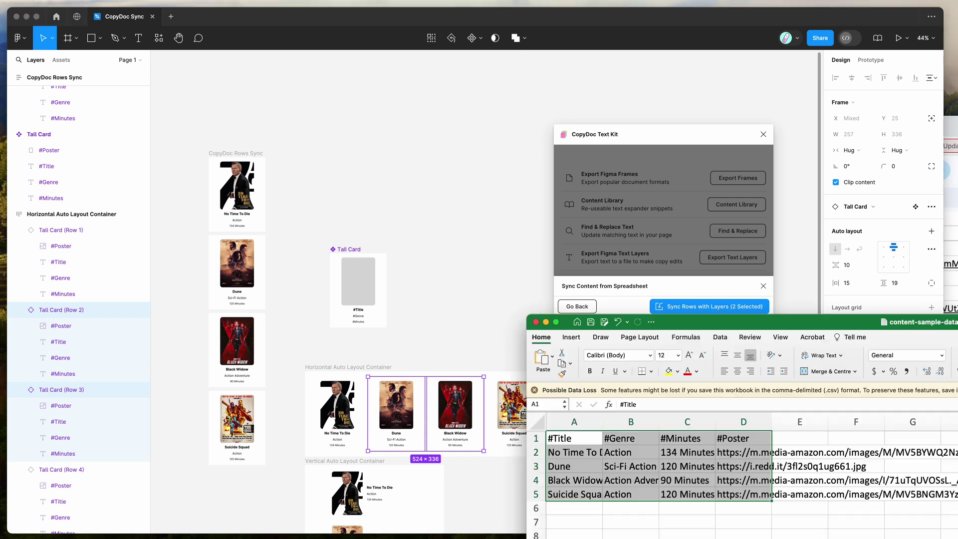
pyautogui.click(535, 451)
pyautogui.click(536, 466)
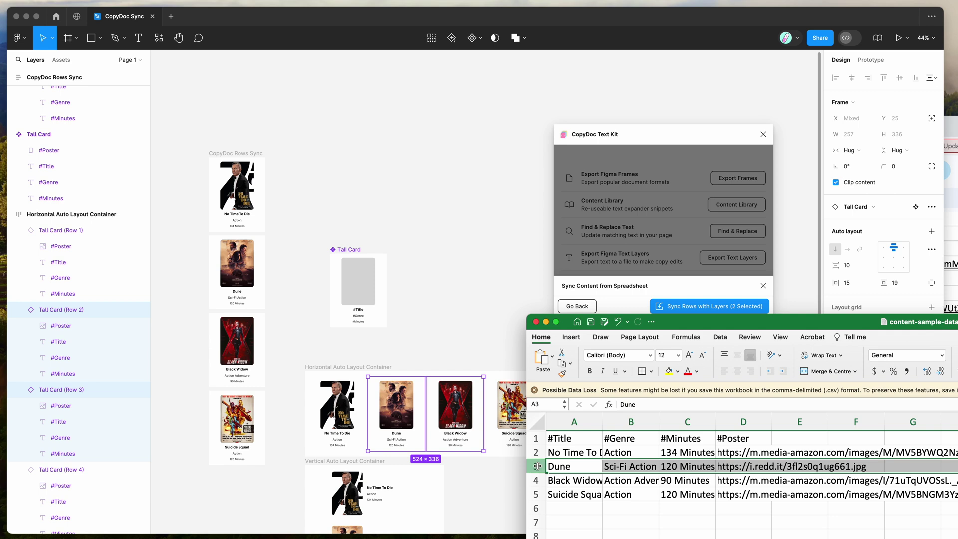
pyautogui.click(626, 312)
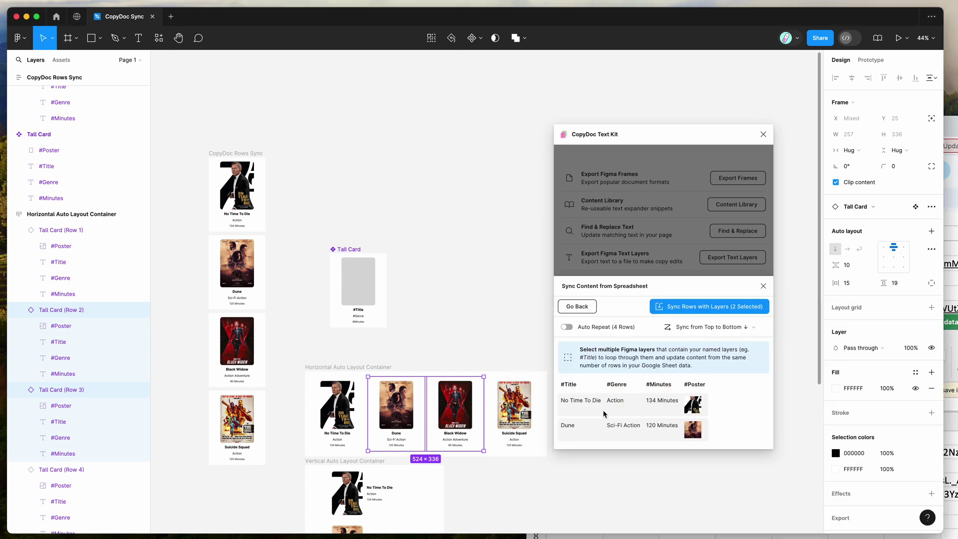
pyautogui.moveTo(569, 401); pyautogui.dragTo(601, 401)
pyautogui.click(559, 402)
pyautogui.moveTo(564, 402); pyautogui.dragTo(699, 442)
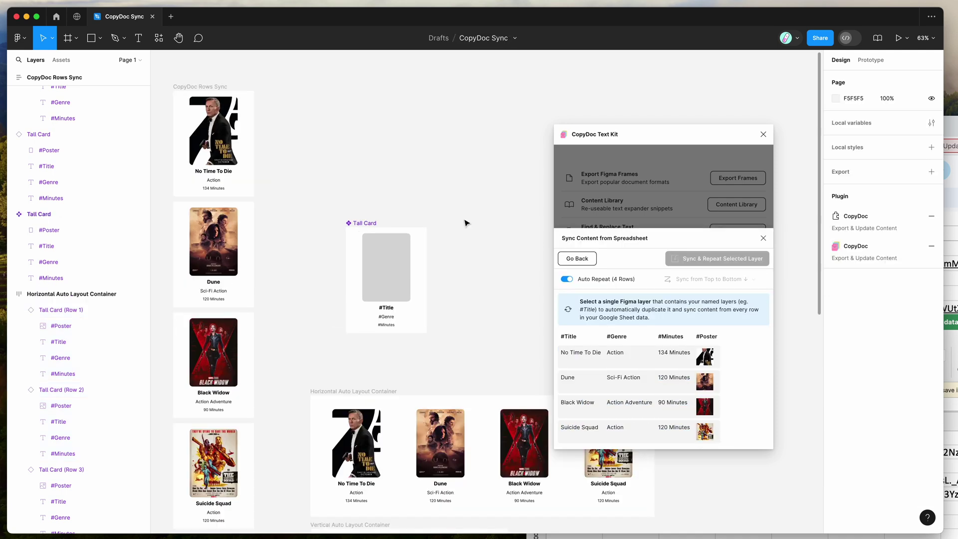
# Select the Tall Card main component as the single layer for the auto-repeat sync.
pyautogui.hscroll(2, 466, 223)
pyautogui.click(335, 222)
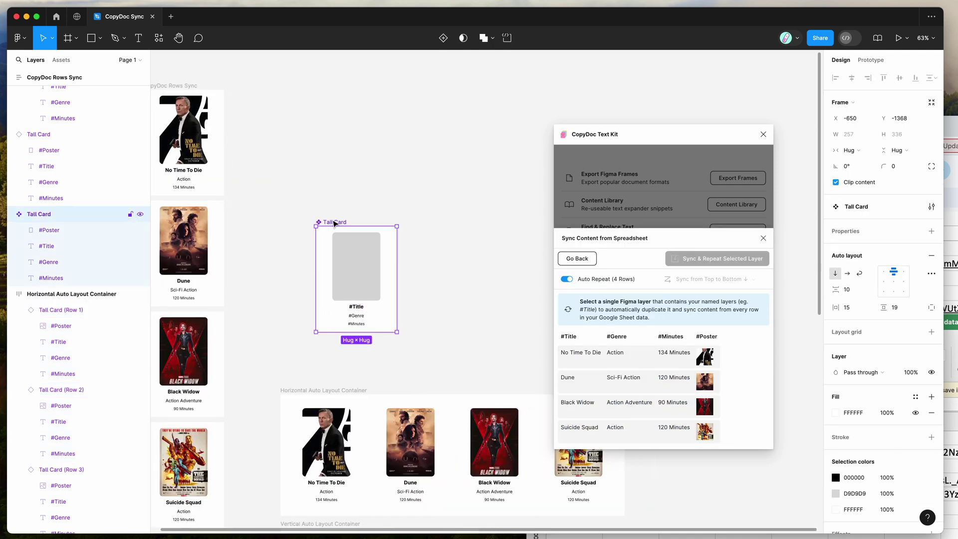
pyautogui.hscroll(3, 333, 221)
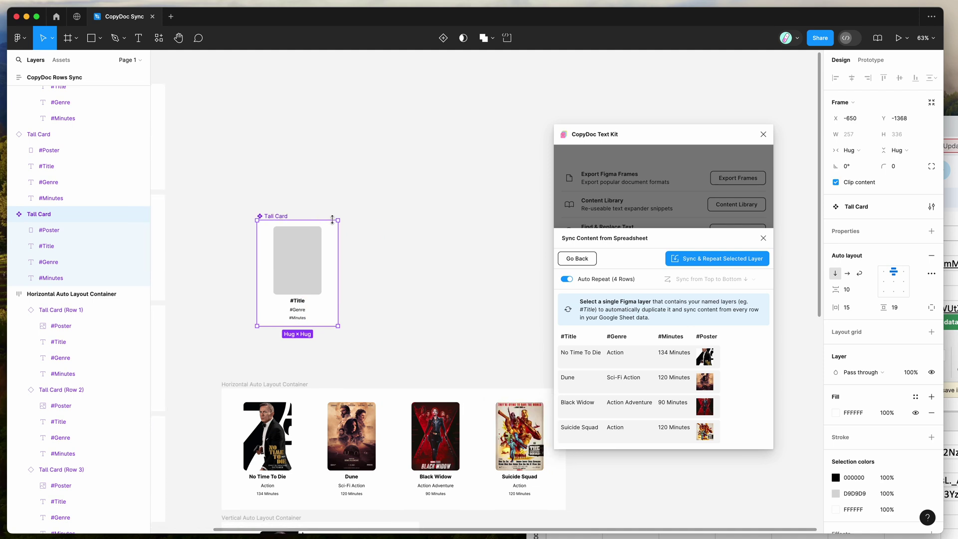
pyautogui.hscroll(1, 332, 220)
pyautogui.scroll(-1, 332, 219)
pyautogui.click(343, 223)
pyautogui.click(267, 203)
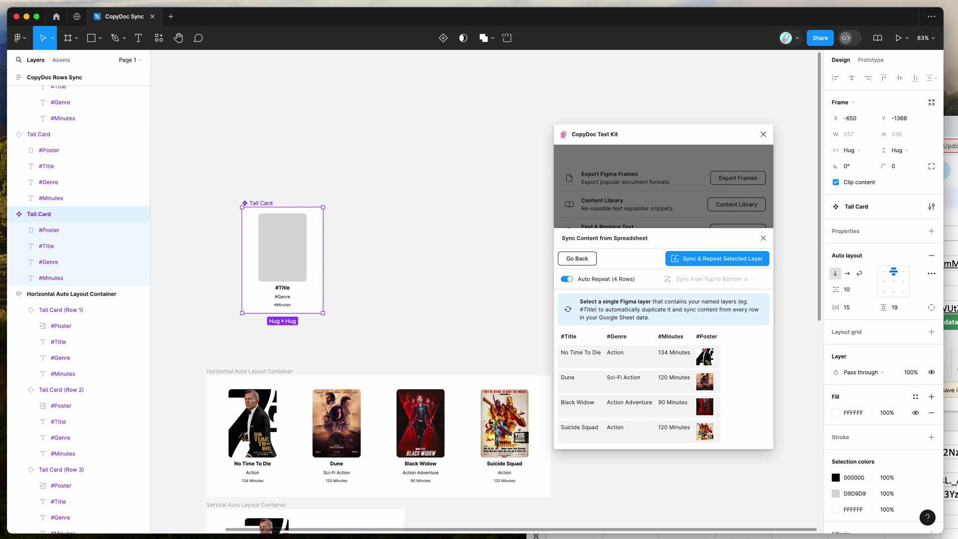
# Switch to the sample data in Excel, highlight data rows from row 2 downward, and return to Figma.
pyautogui.click(614, 536)
pyautogui.moveTo(537, 451); pyautogui.dragTo(537, 485)
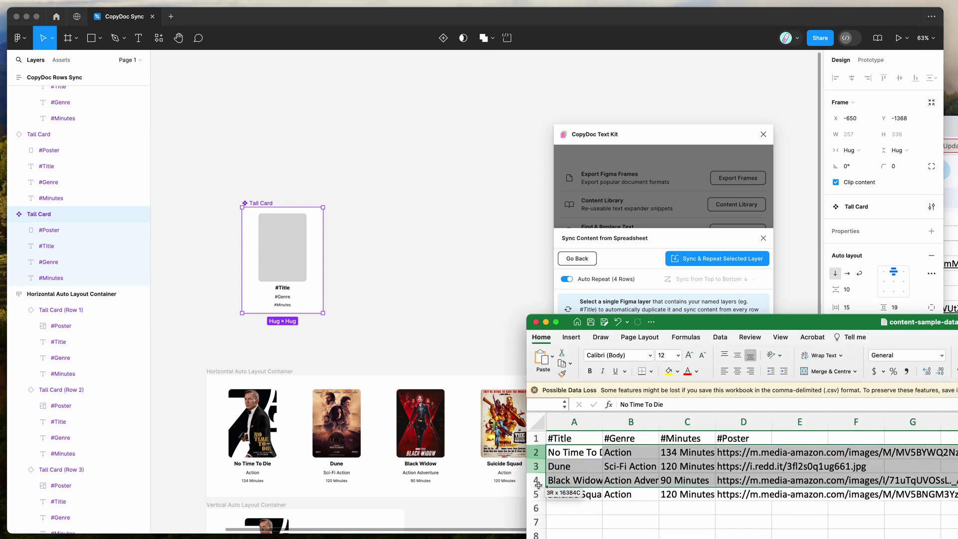
pyautogui.click(637, 284)
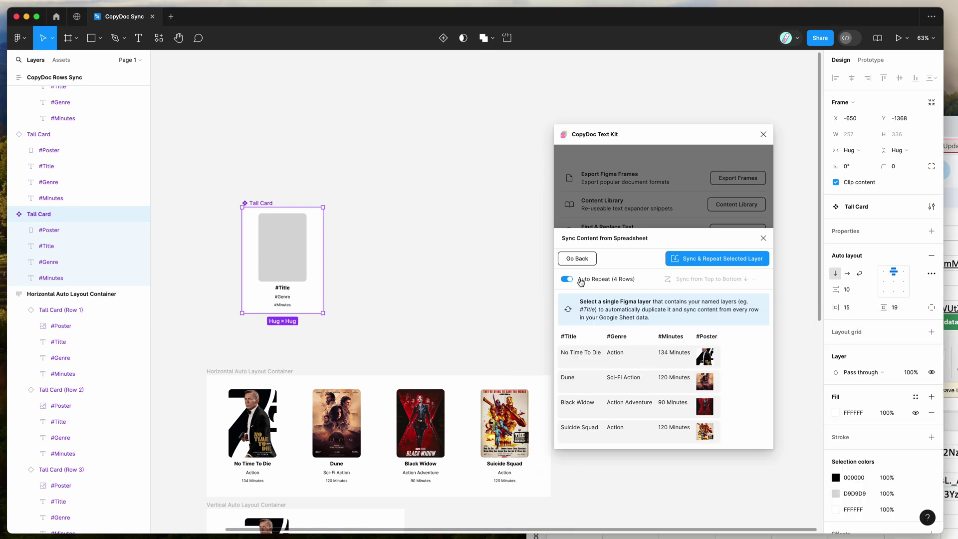